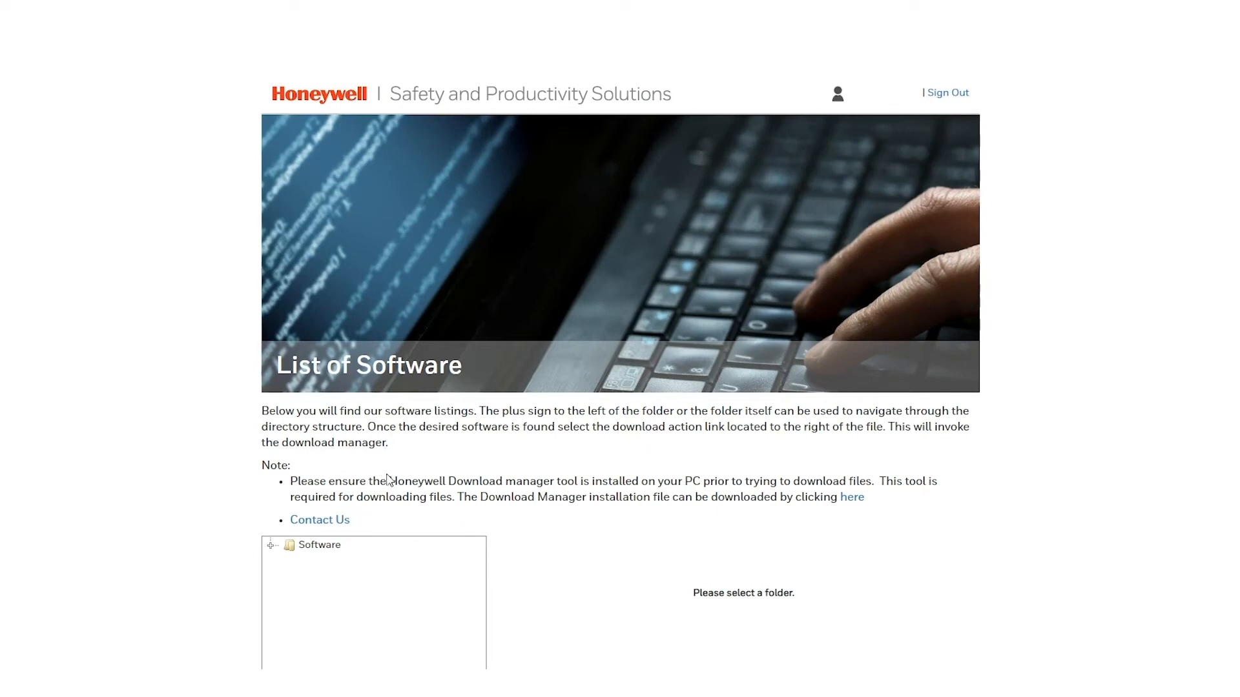
Step: Browse to Software > Printers > Desktop > PC23 PC43 PD43 > Current > Firmware in the listing
drag(389, 481, 581, 481)
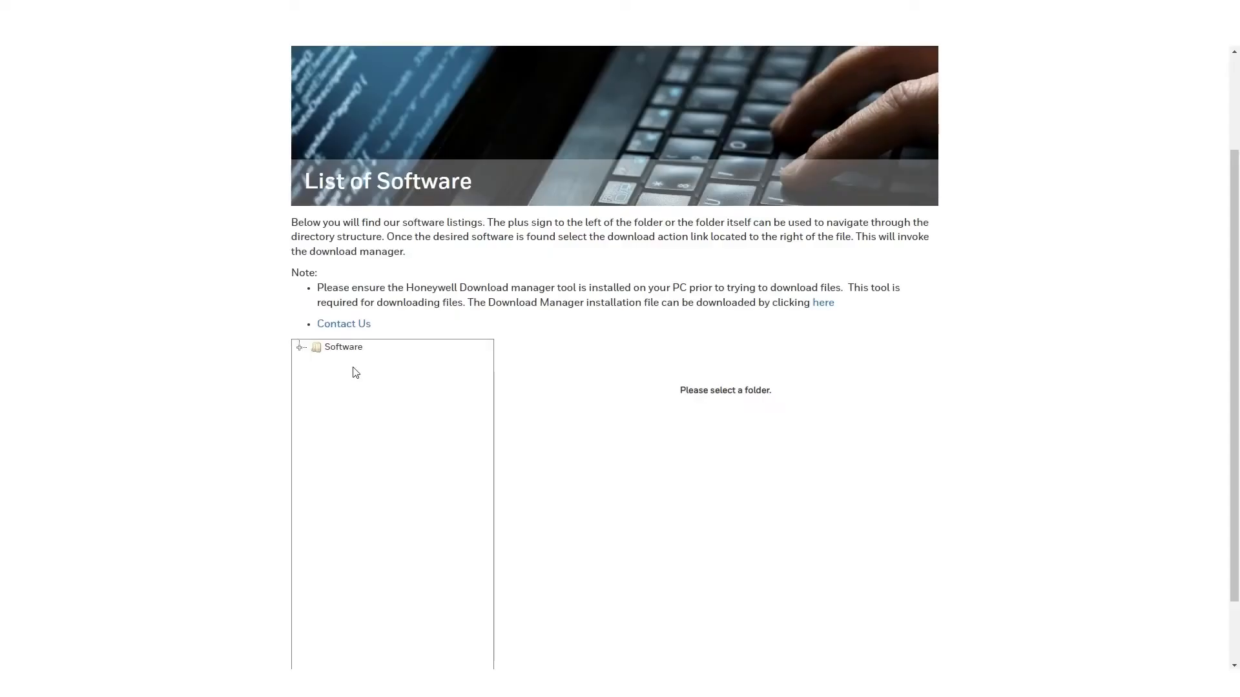
click(354, 349)
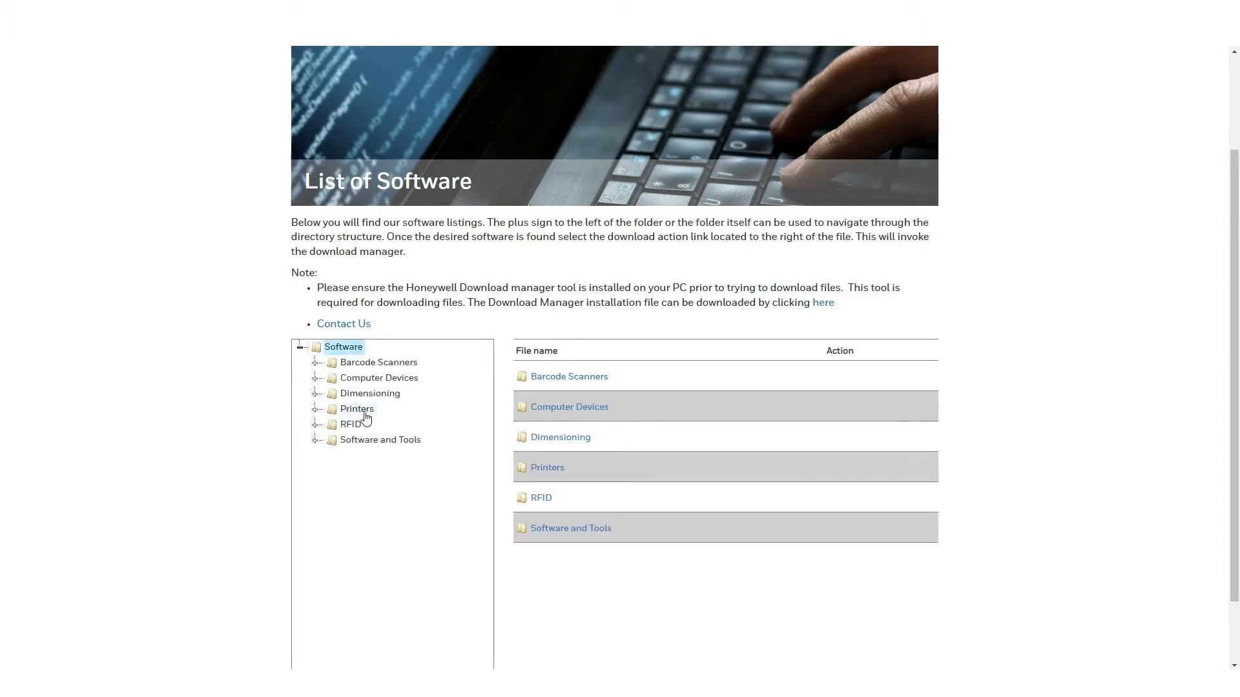
click(365, 413)
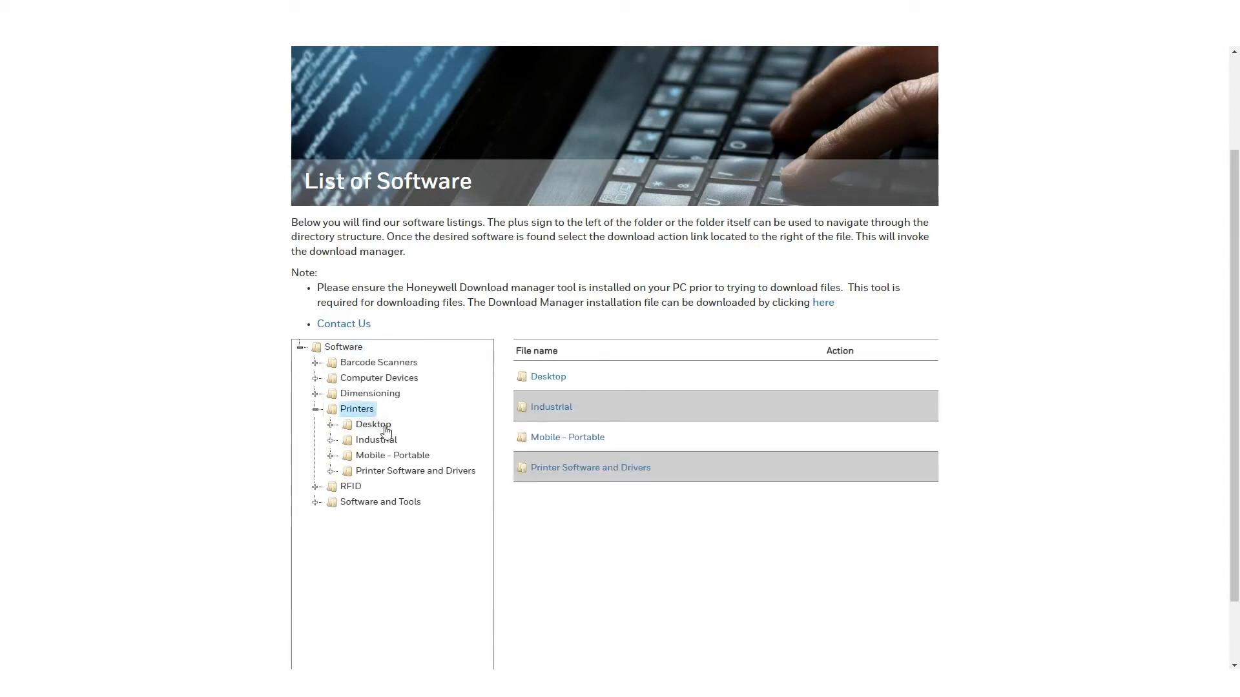
click(386, 429)
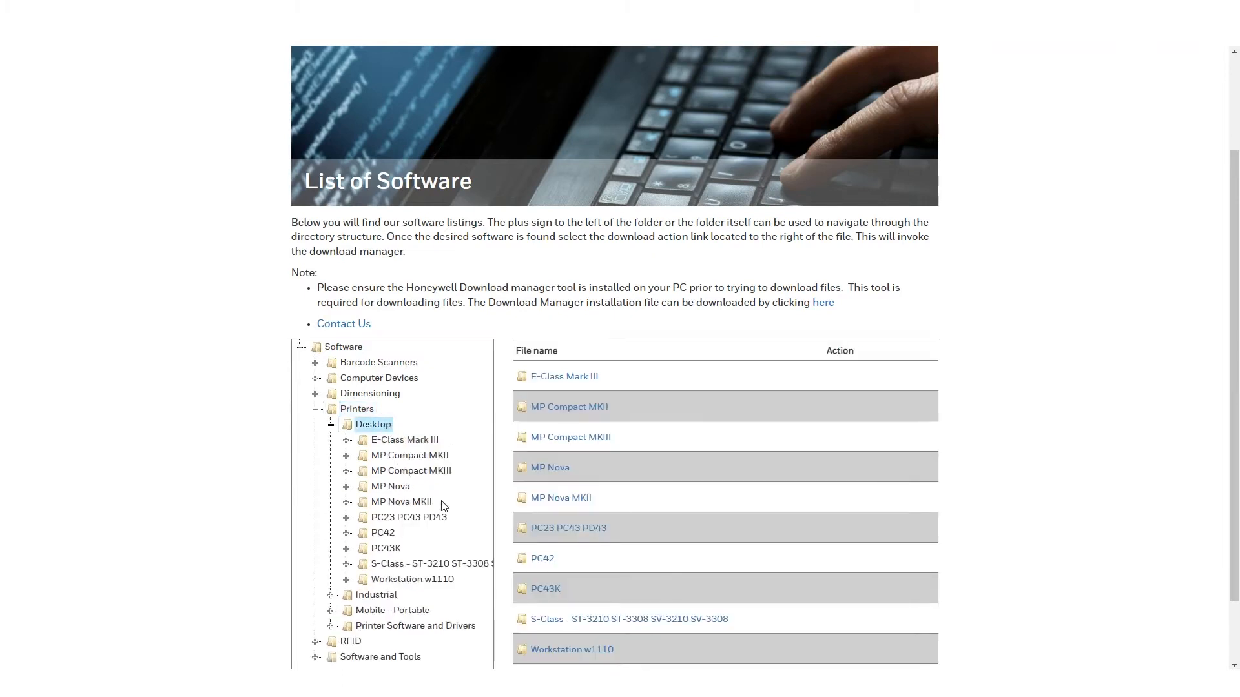
click(429, 520)
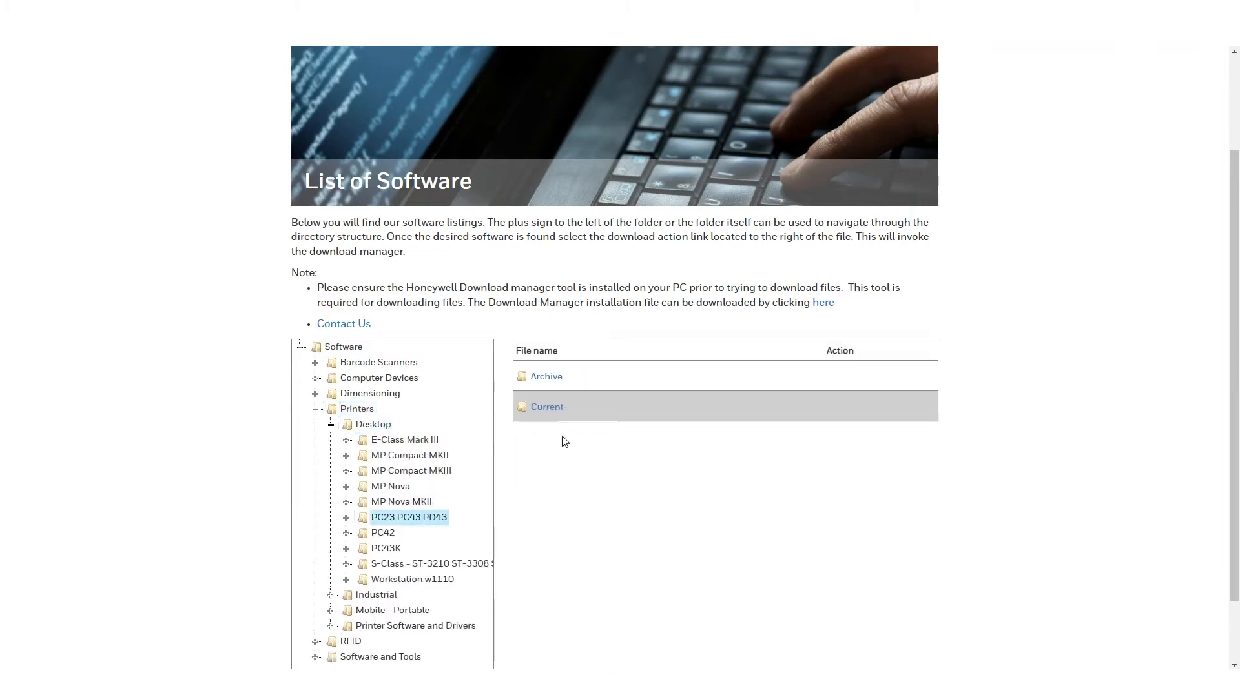
click(548, 407)
click(550, 377)
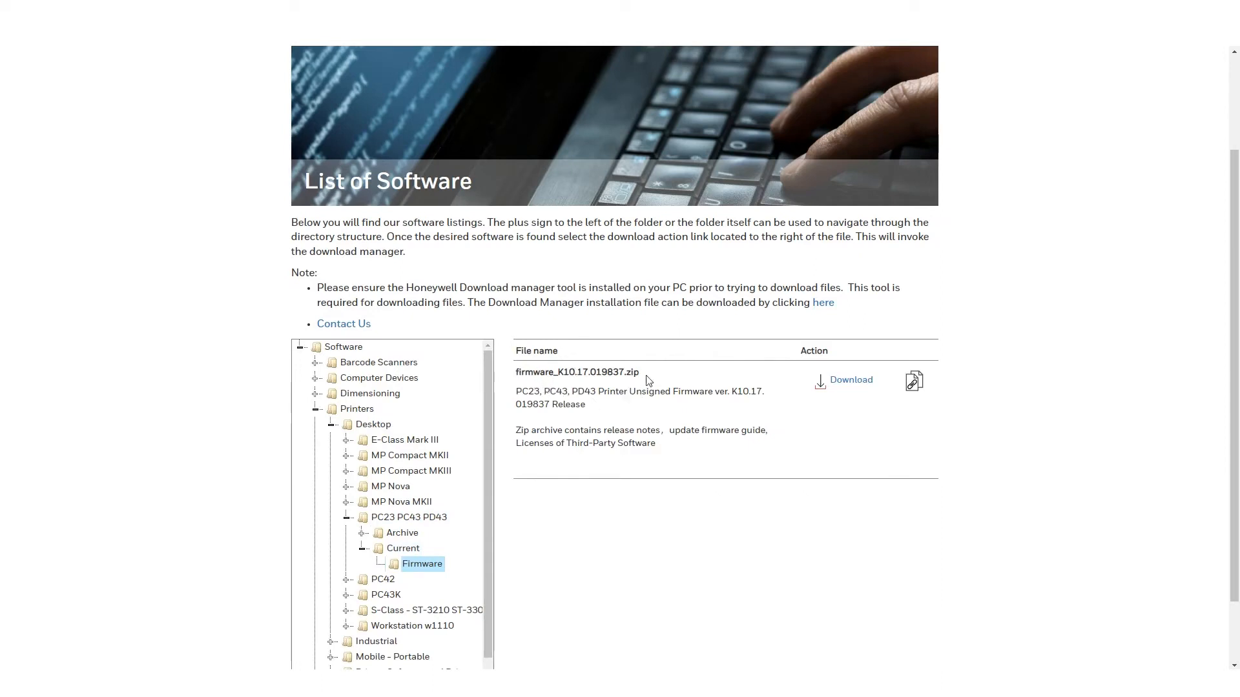
Step: Download firmware_K10.17.019837.zip and close the Download Manager
click(871, 386)
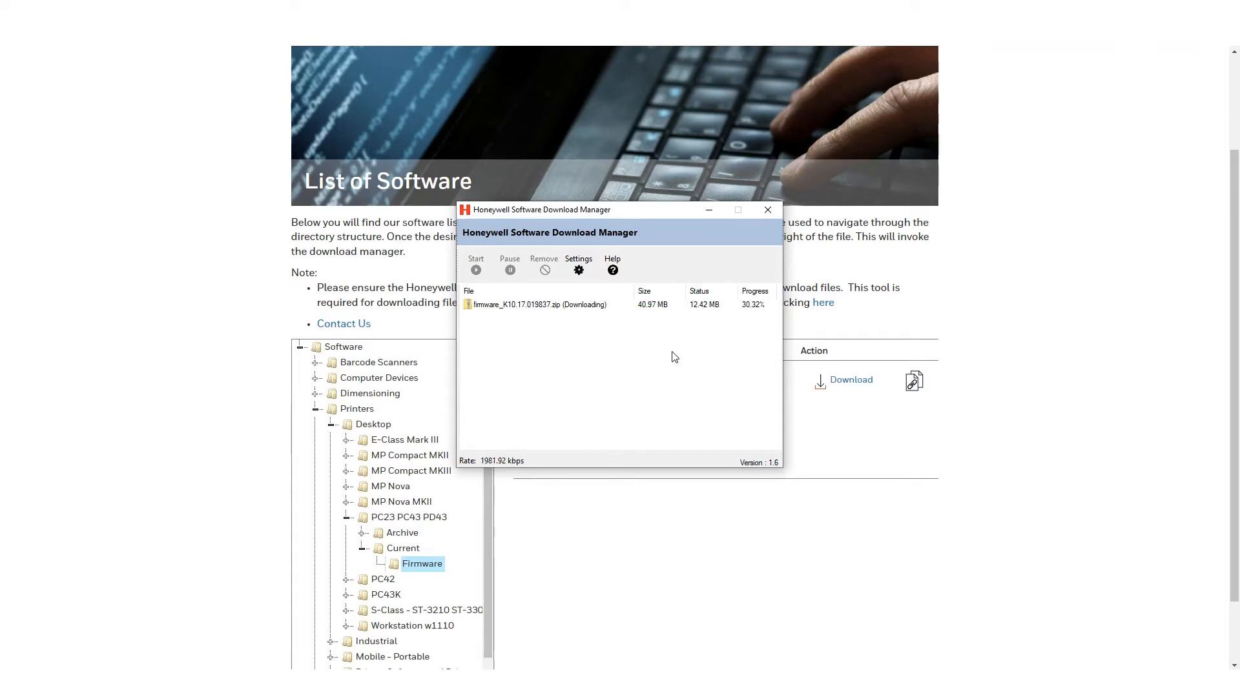
click(765, 211)
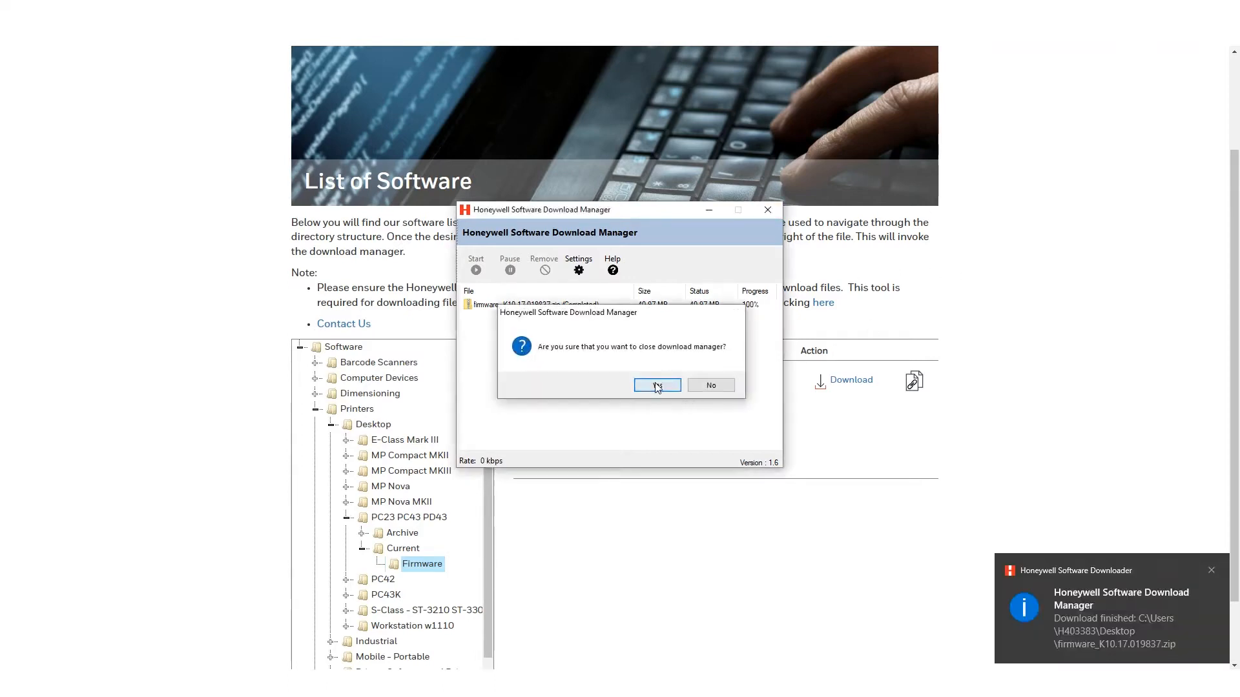
click(656, 385)
key(super+d)
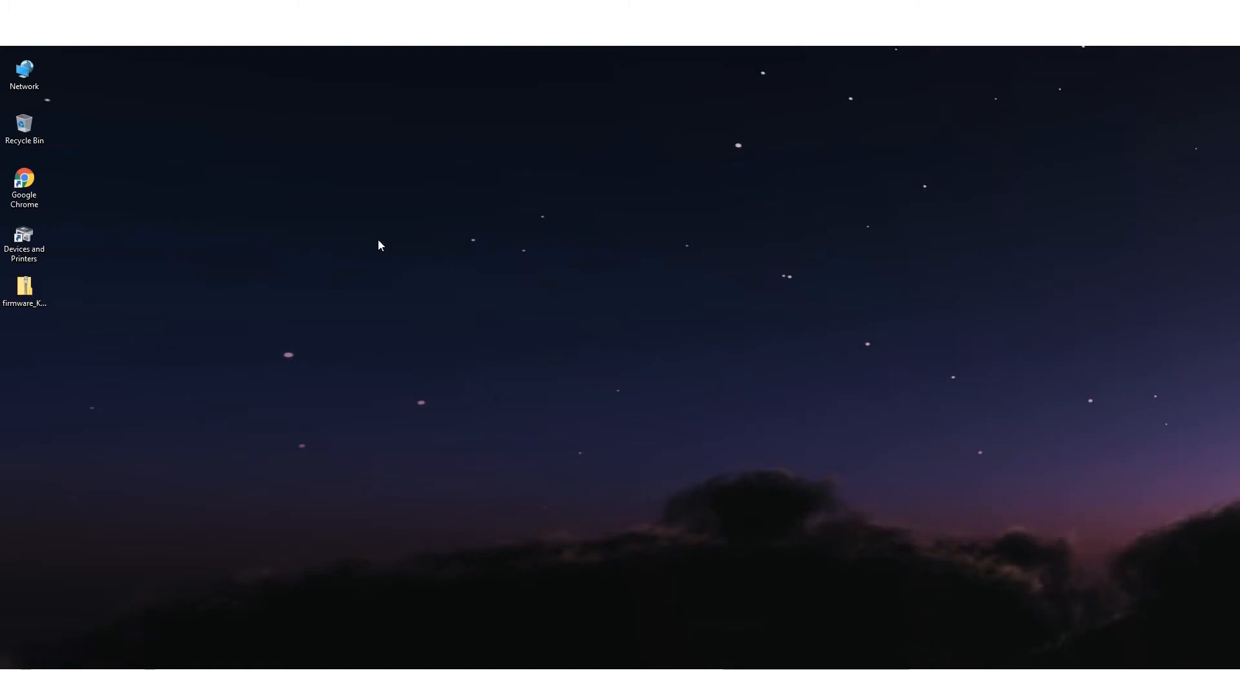
Step: Extract all files from firmware_K10.17.019837.zip on the desktop
click(24, 292)
right_click(26, 292)
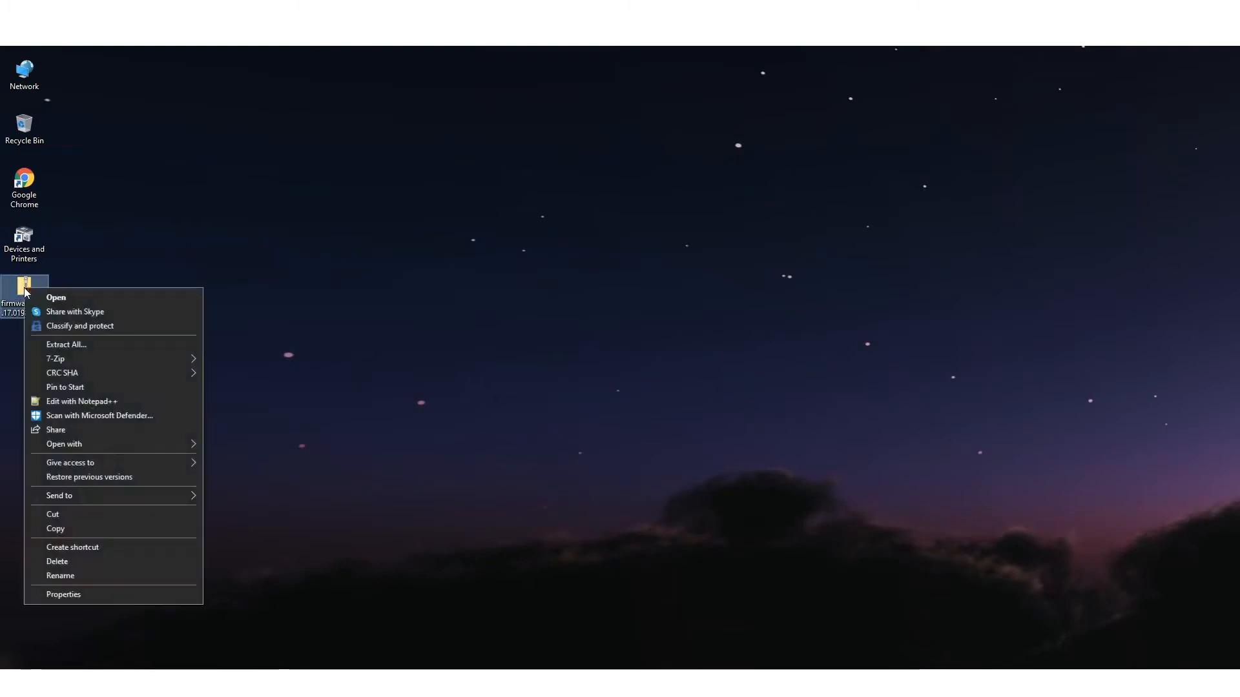
click(95, 346)
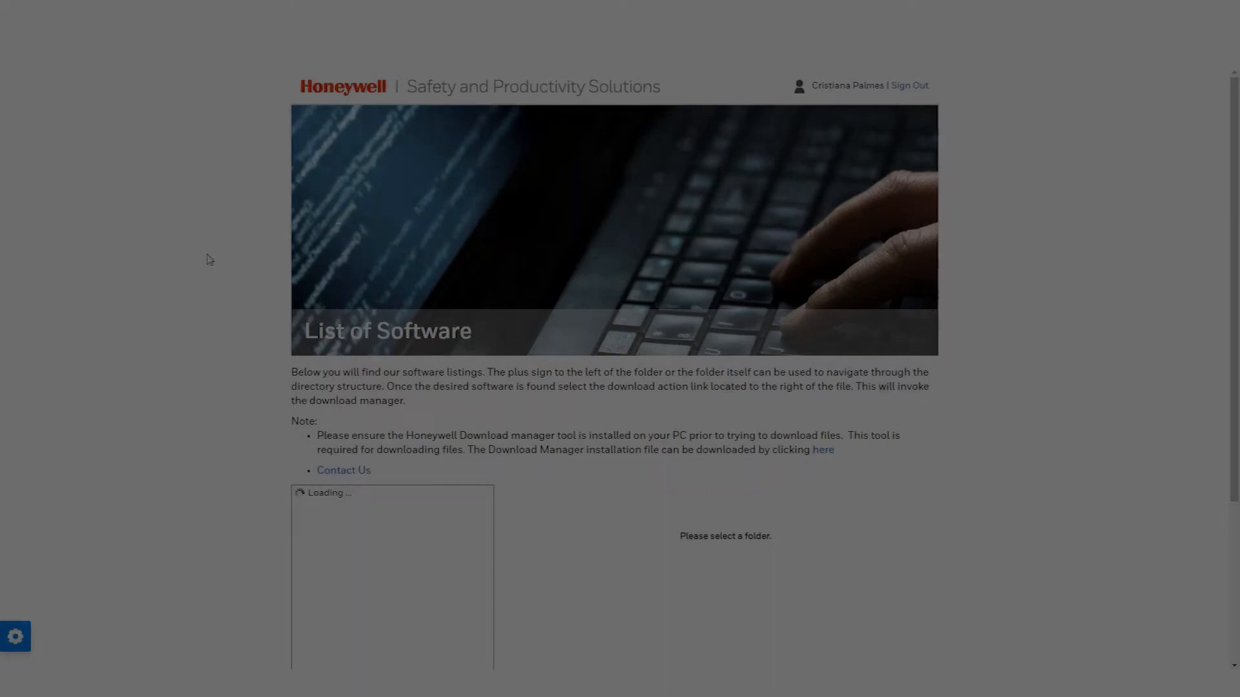
Step: Browse Printer Software and Drivers > Windows Print Drivers > Current to show Honeywell_2021.1_M-2.zip
scroll(210, 259, down, 2)
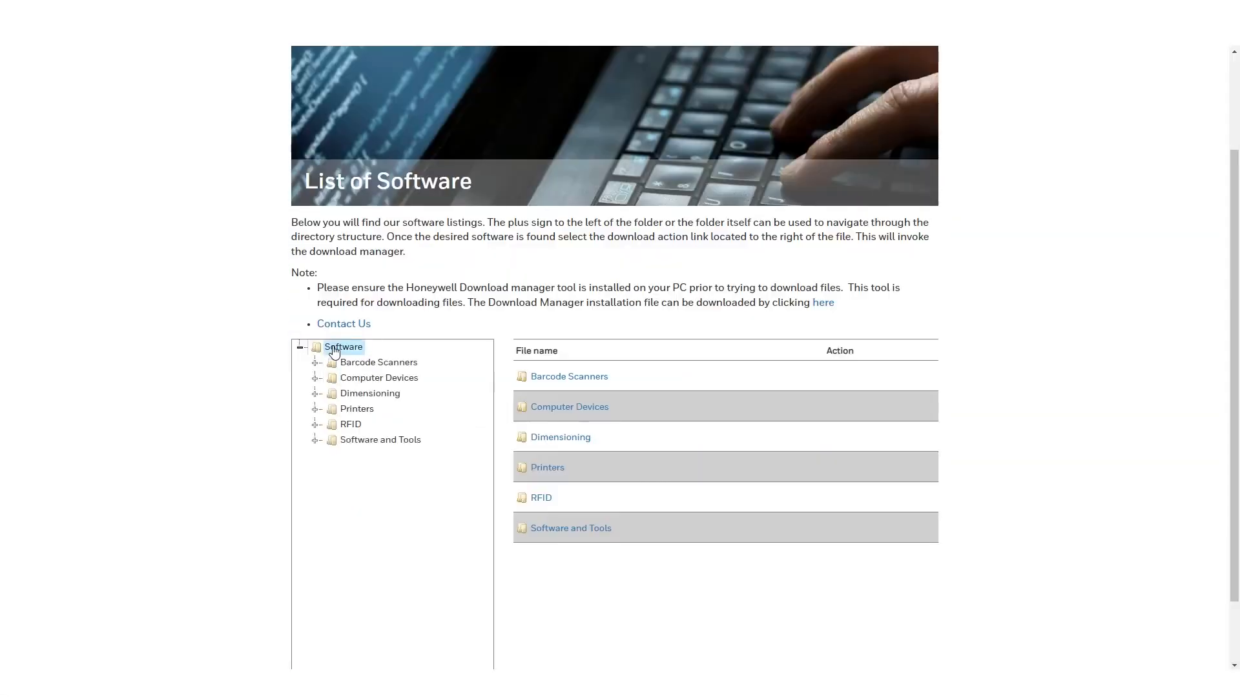
click(374, 408)
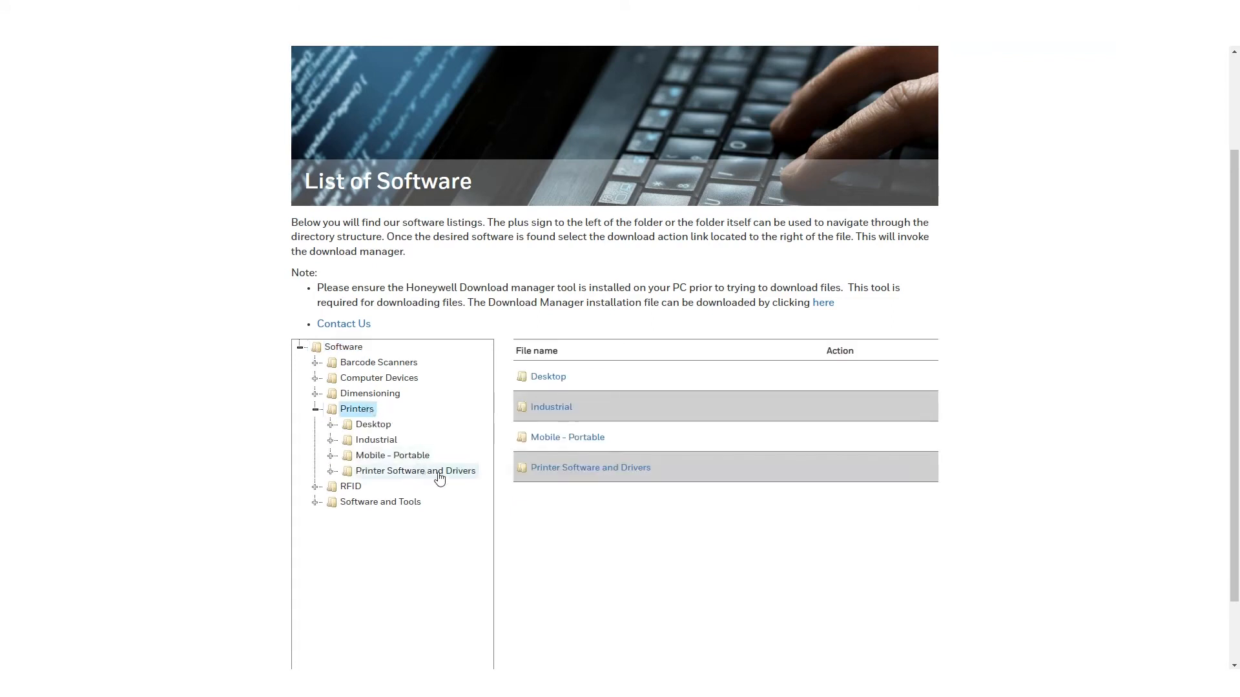
click(437, 475)
click(429, 550)
click(610, 505)
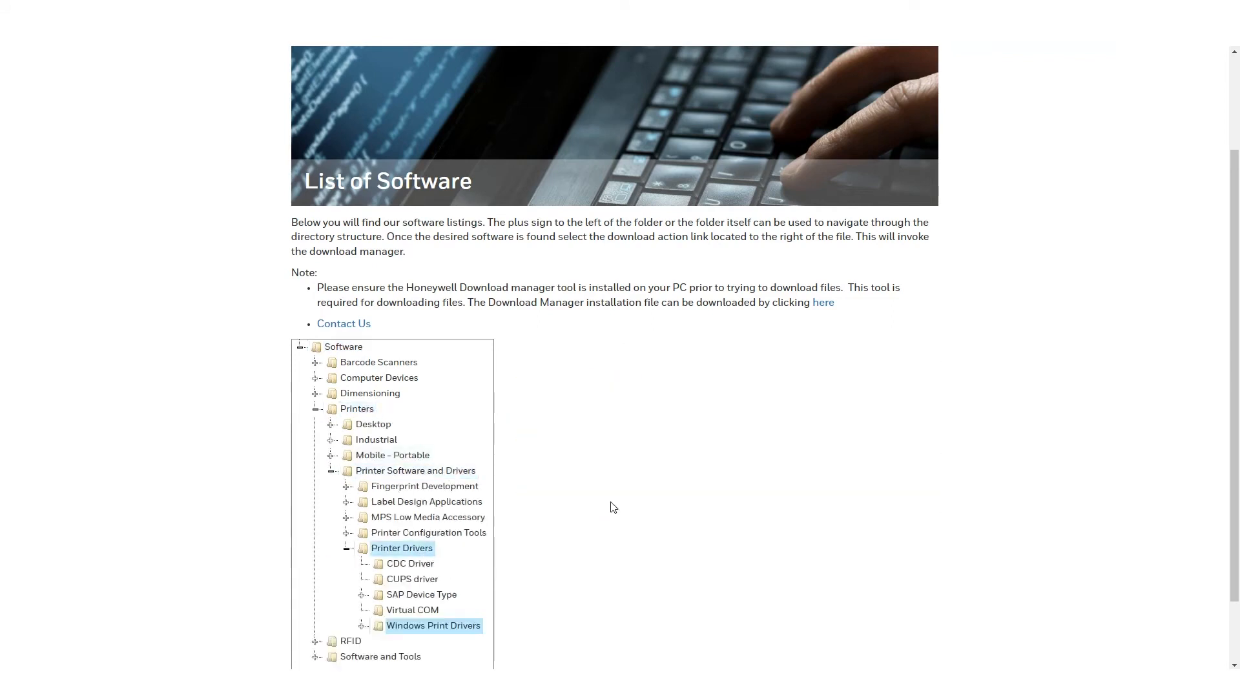
click(548, 416)
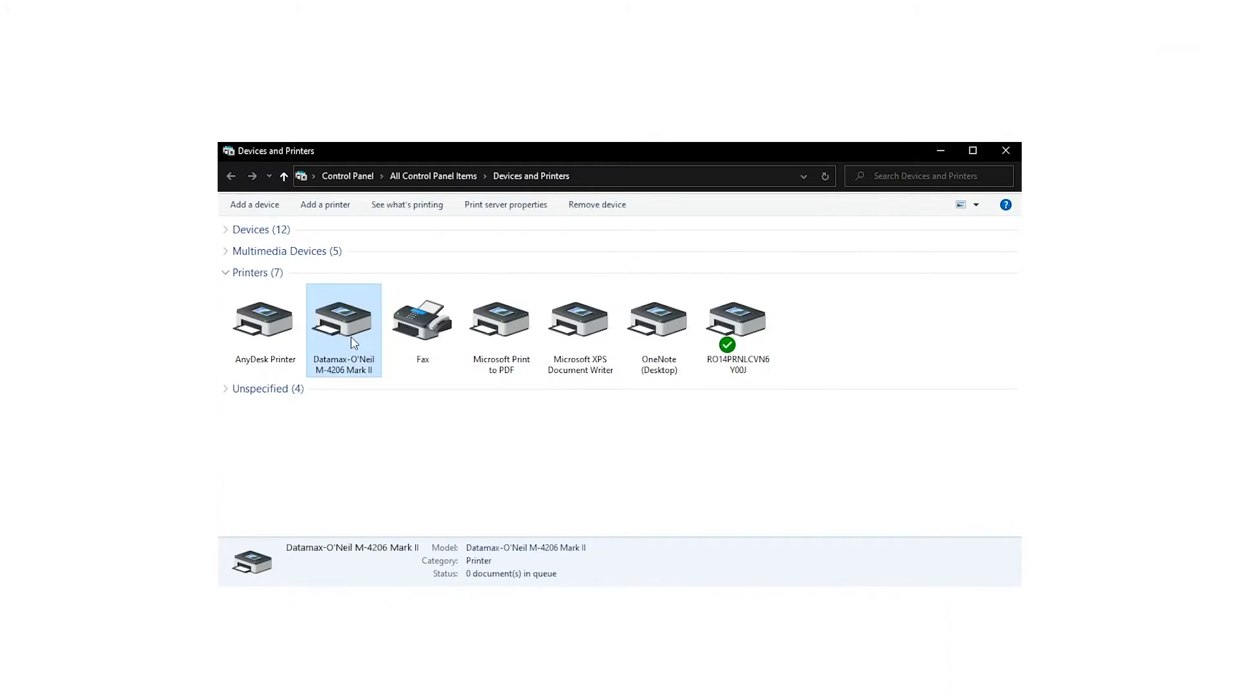
right_click(352, 343)
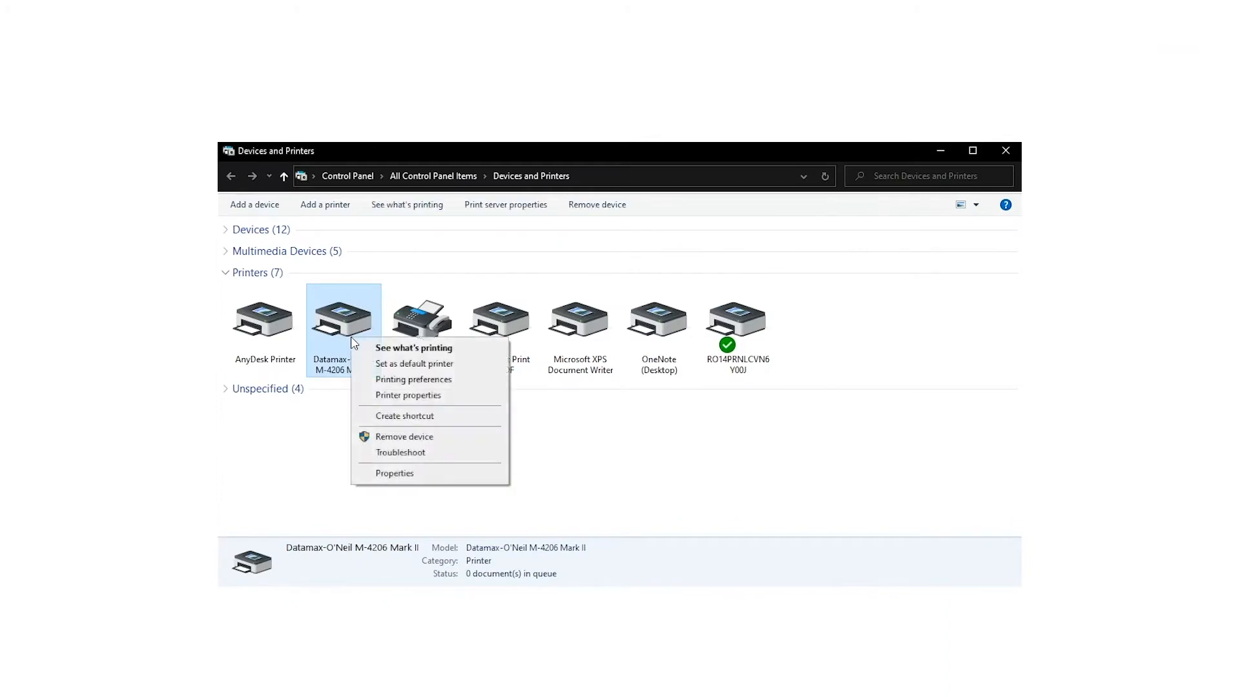
Step: Set the Datamax printer to print directly to the printer in its Advanced properties
click(402, 395)
click(574, 366)
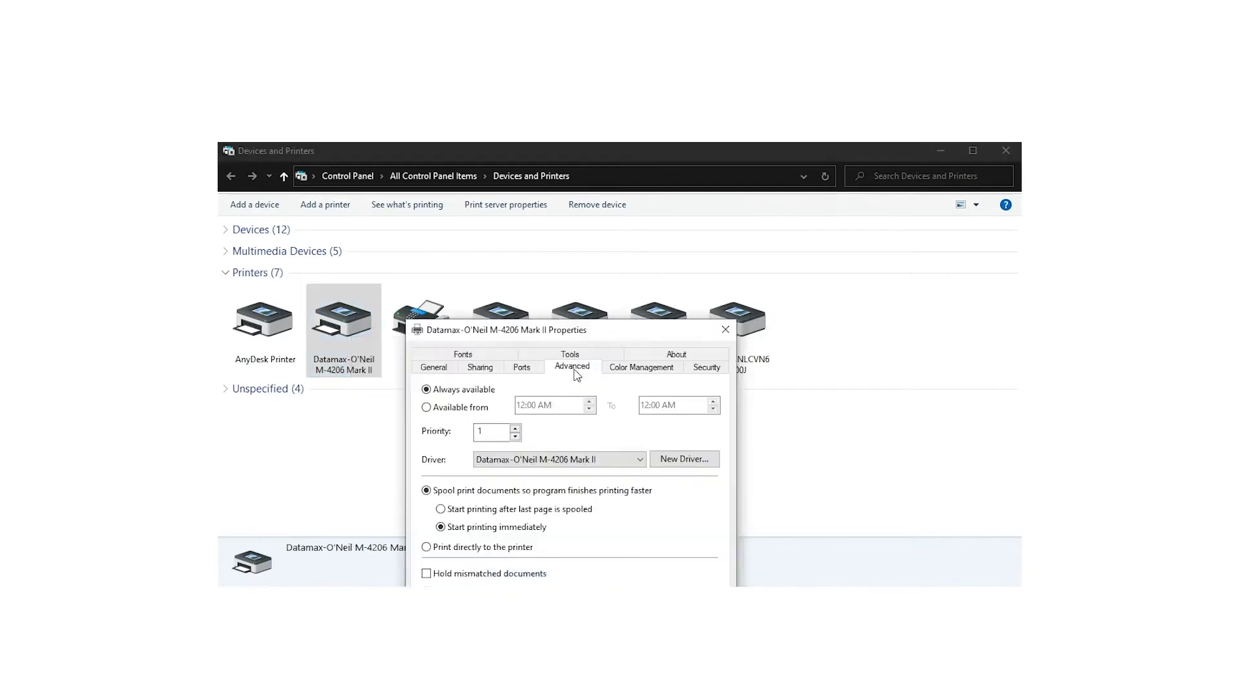
click(491, 548)
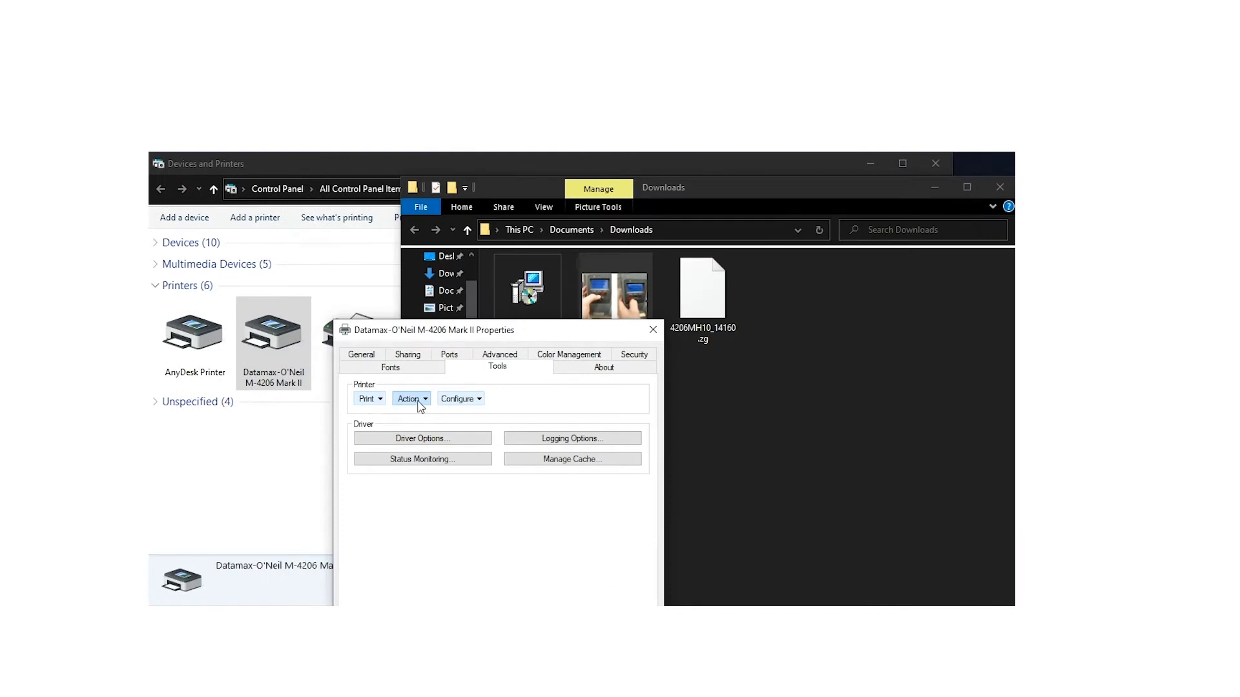
Step: Send 4206MH10_14160.zg from Downloads to the Datamax-O'Neil M-4206 Mark II
click(413, 399)
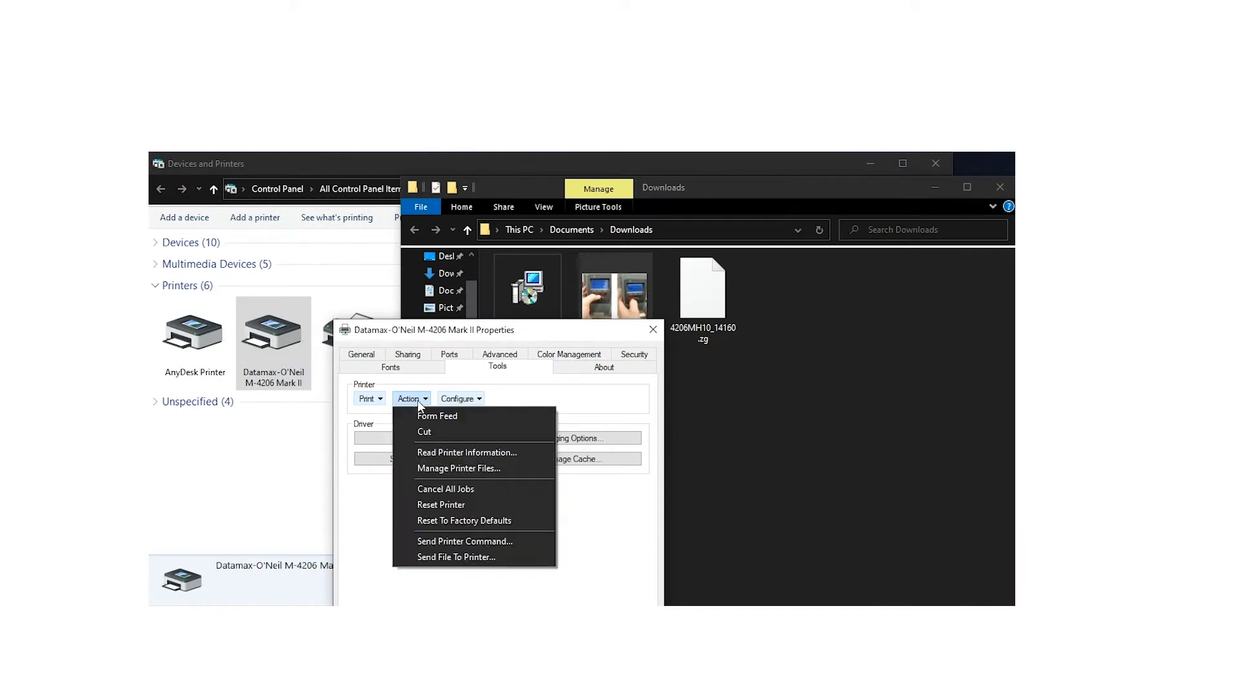
click(437, 555)
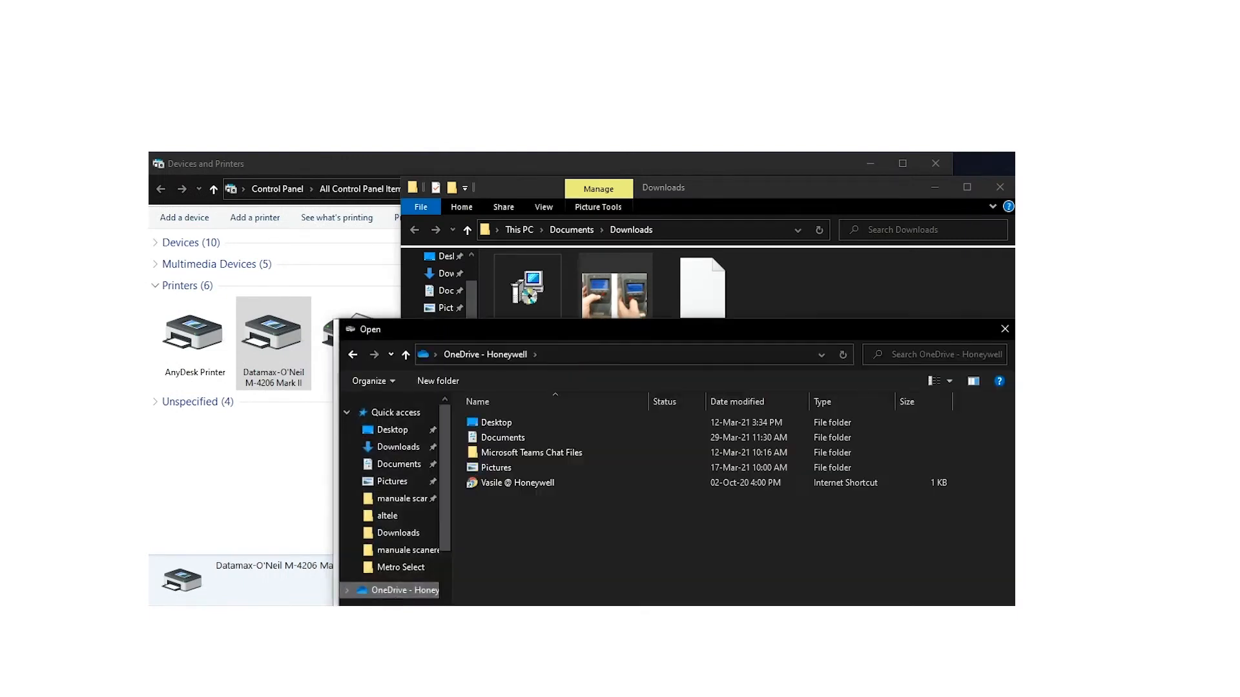
click(496, 458)
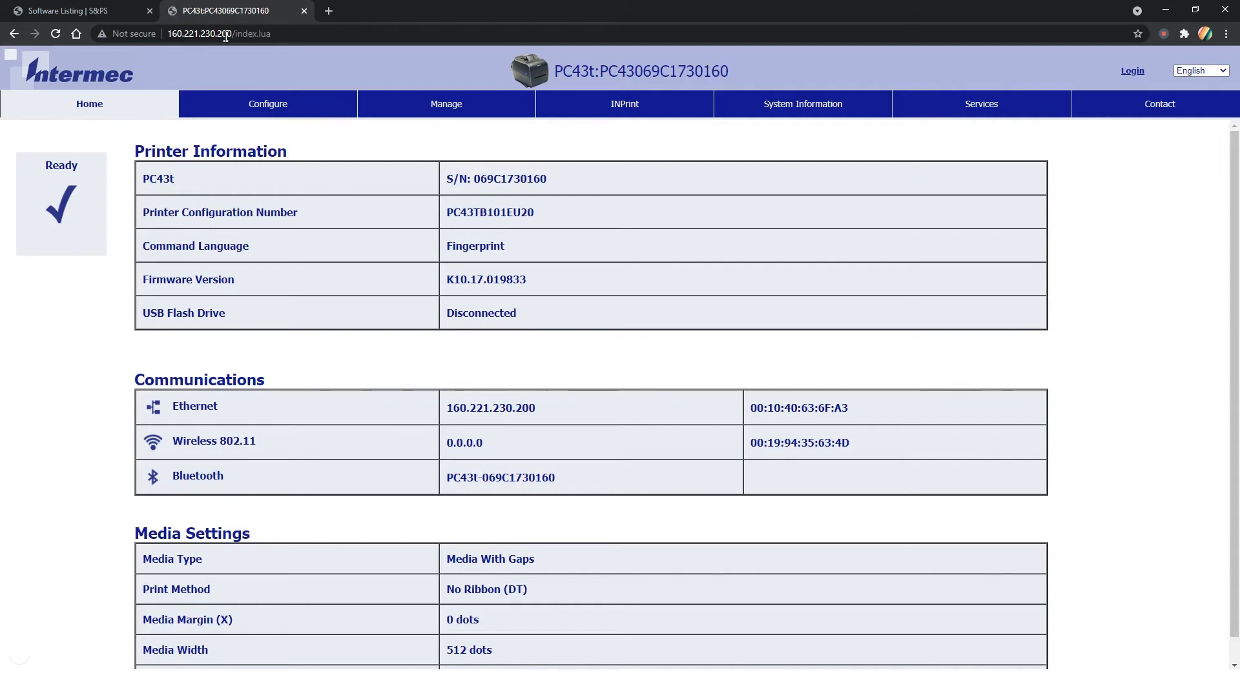
Step: Log in to the PC43t web page with the administrator account and open Services
click(1133, 72)
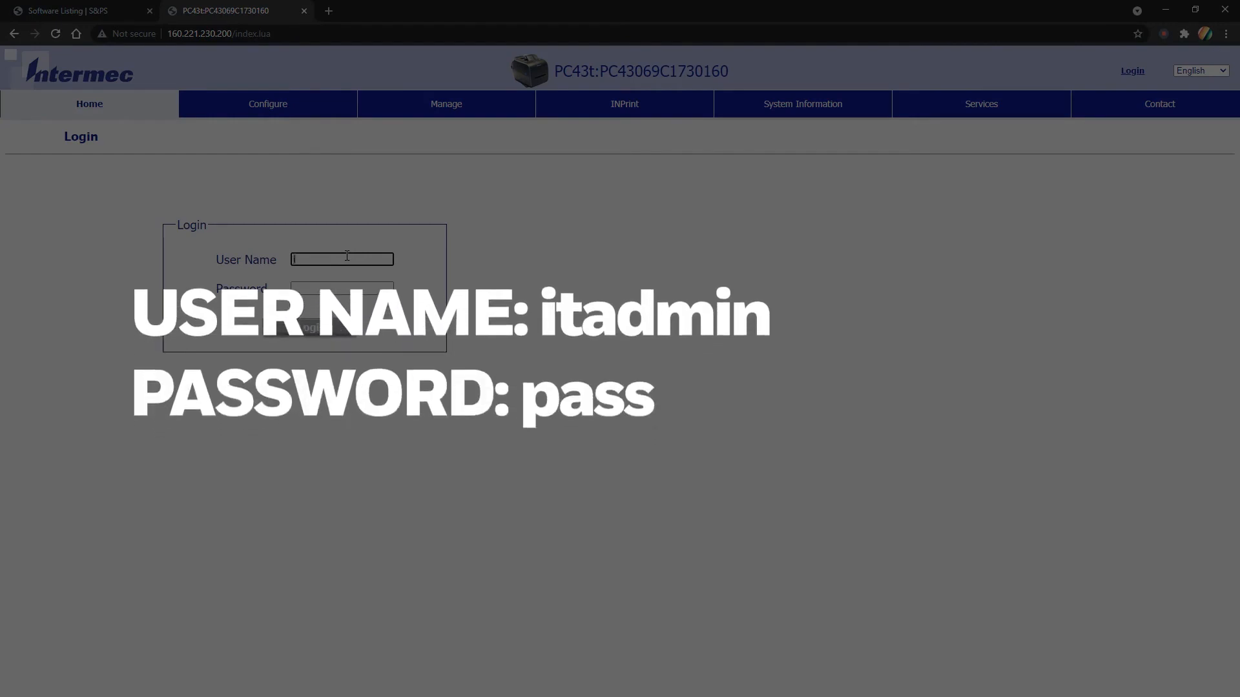
text(admin)
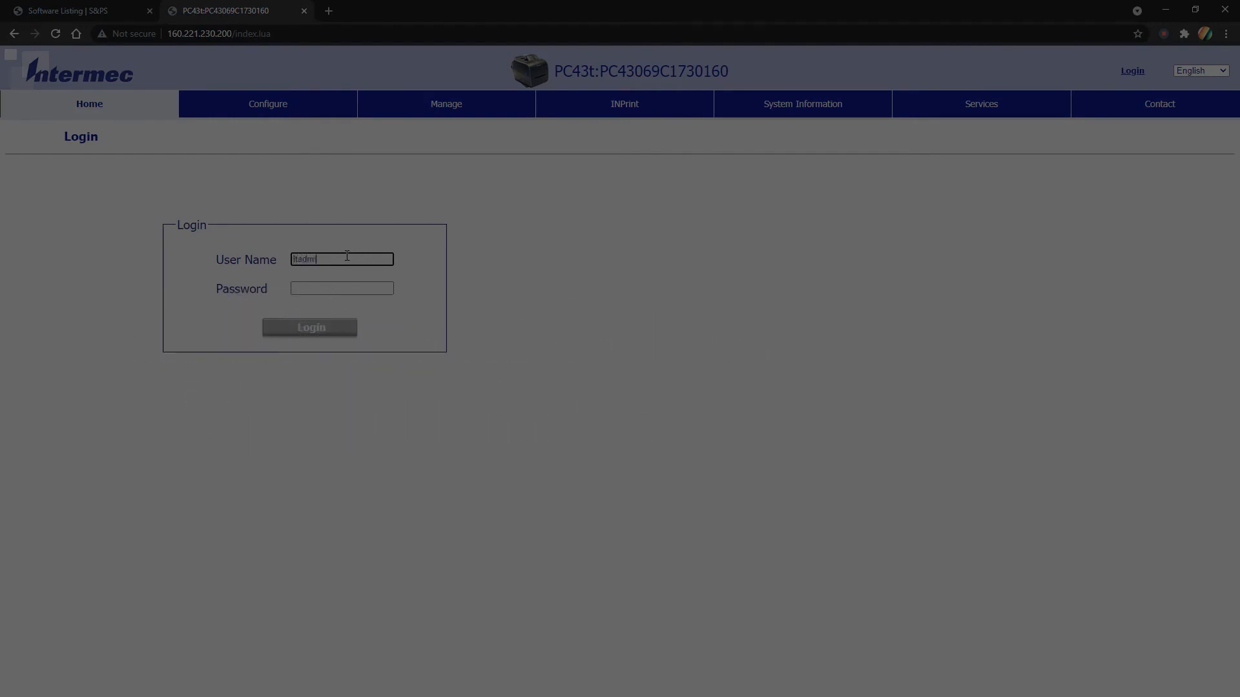
key(Tab)
text(pa)
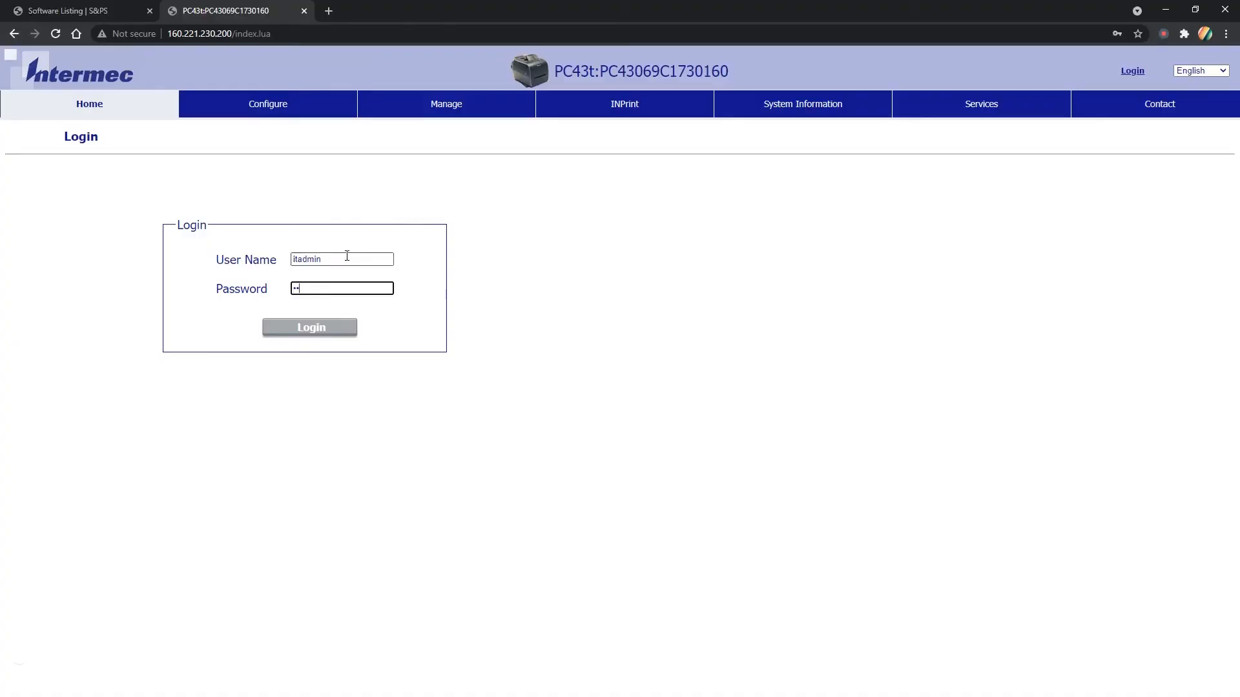
text(ss)
click(296, 332)
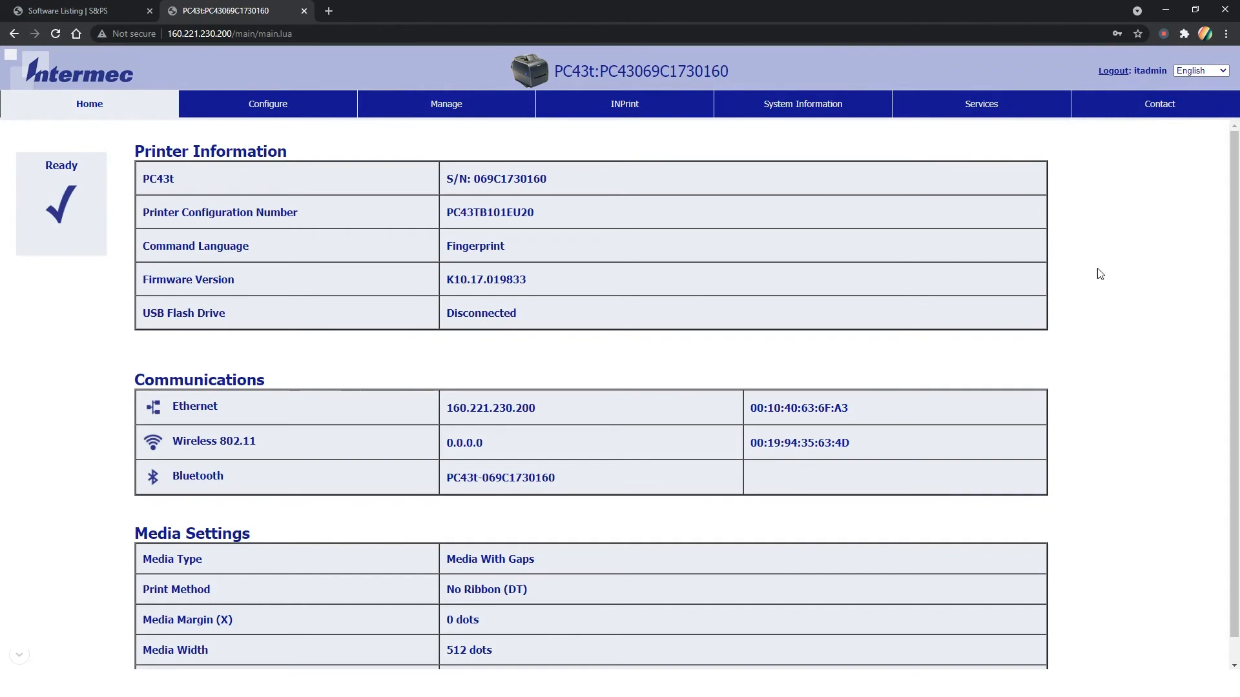
click(996, 115)
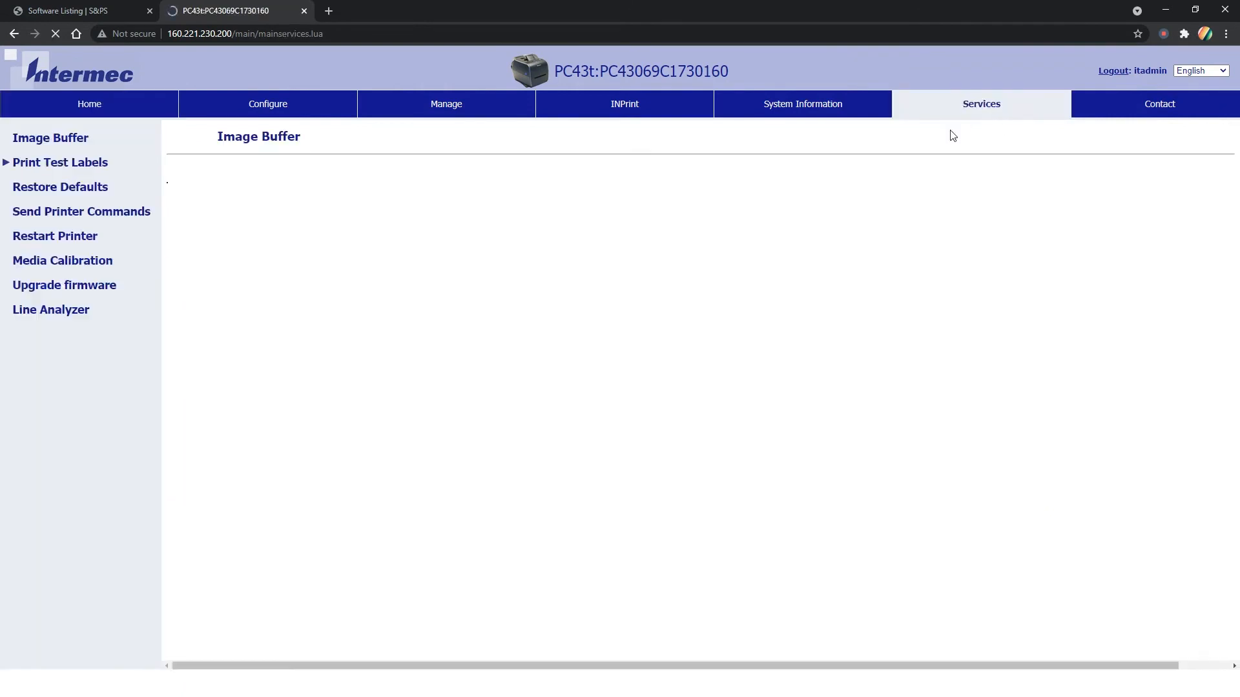
Step: Upload firmware-K10.17.019837.bin via Upgrade firmware and confirm version K10.17.019837
click(112, 292)
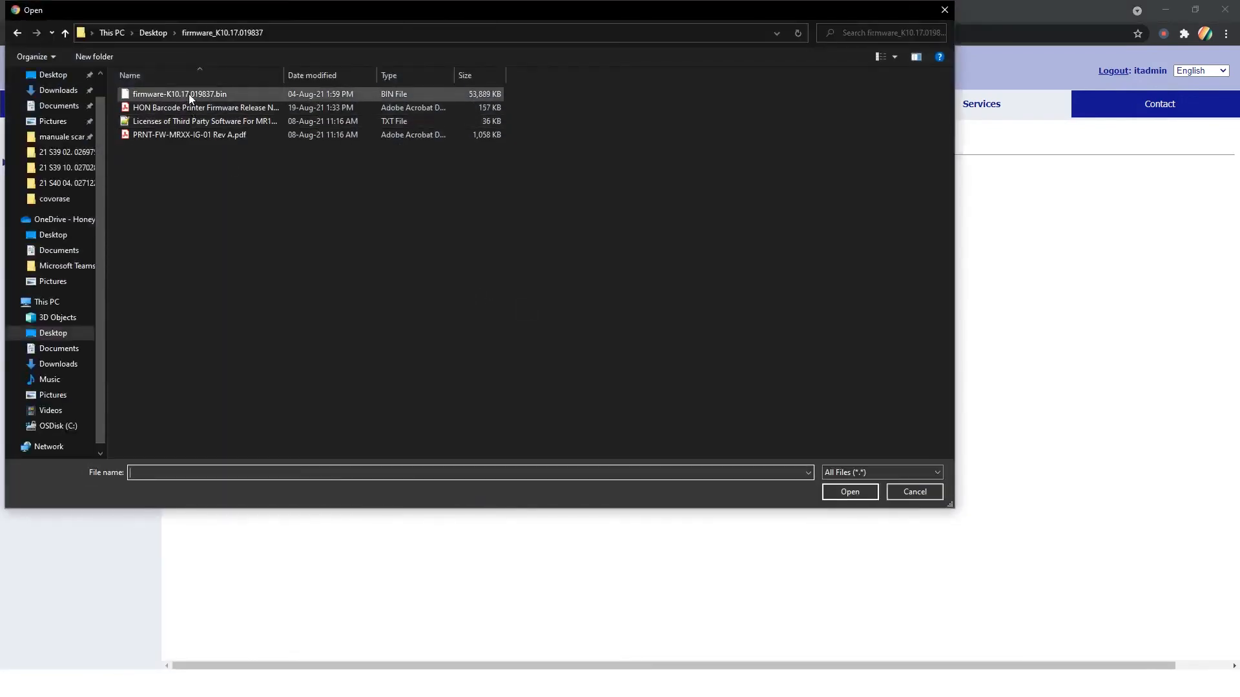
double_click(189, 95)
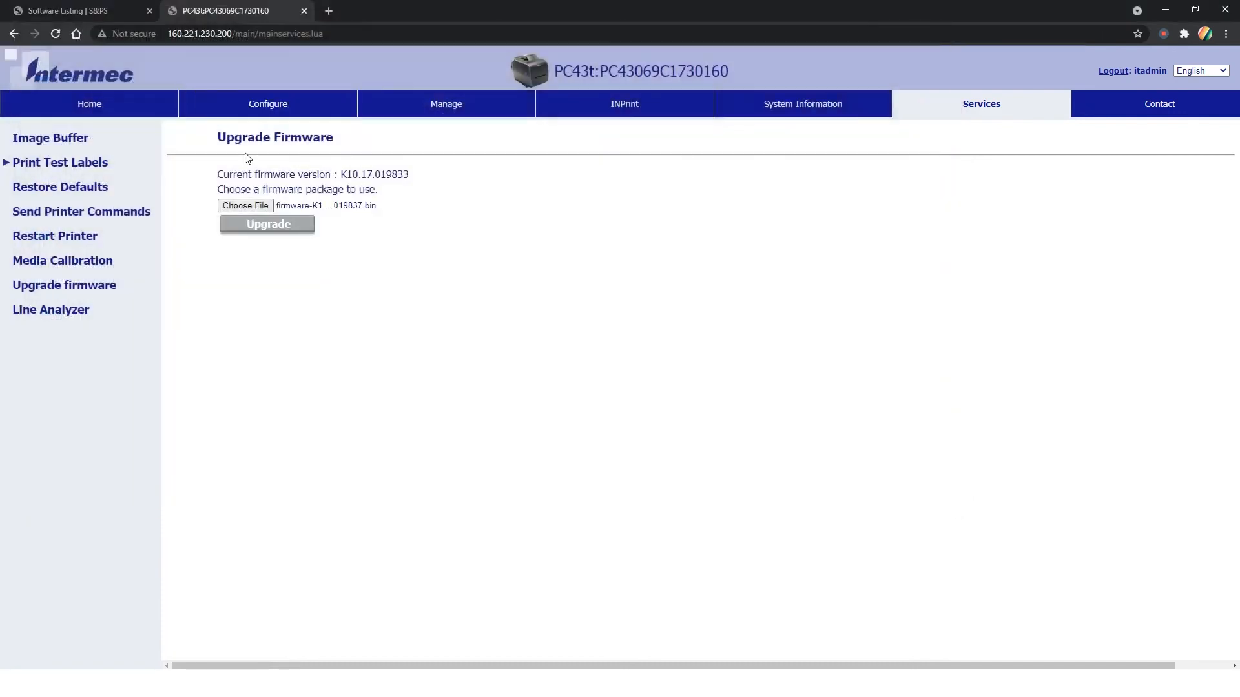
click(271, 226)
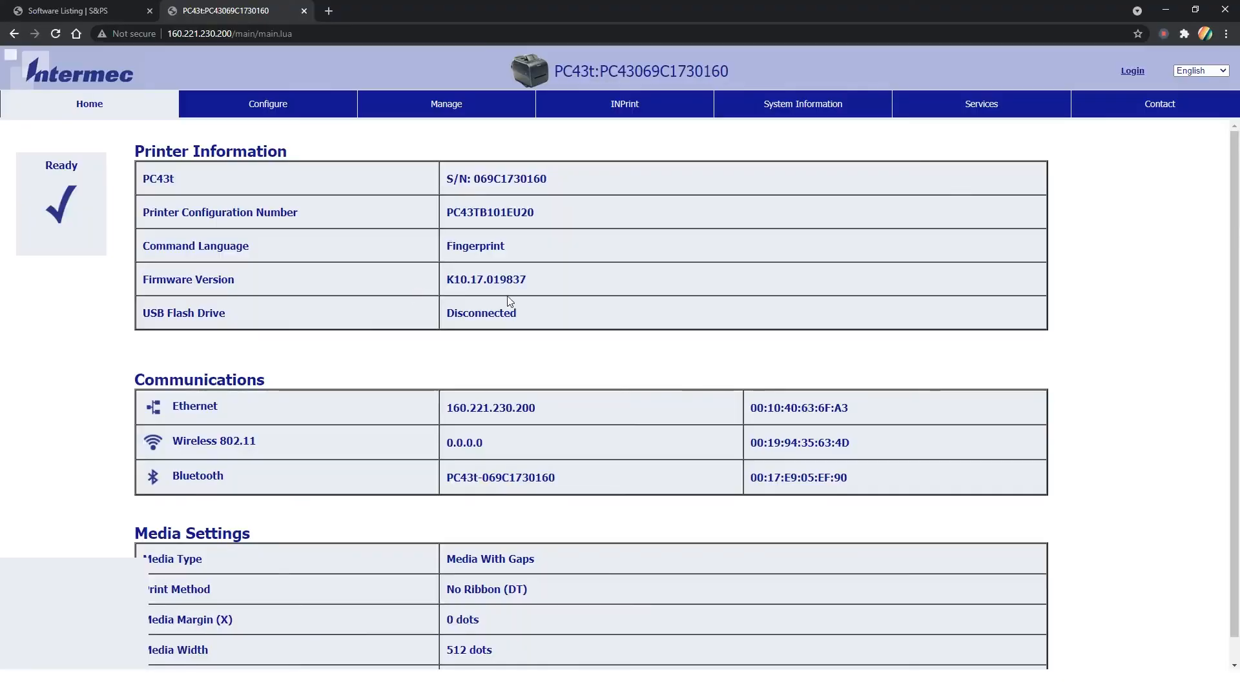
drag(527, 280, 445, 274)
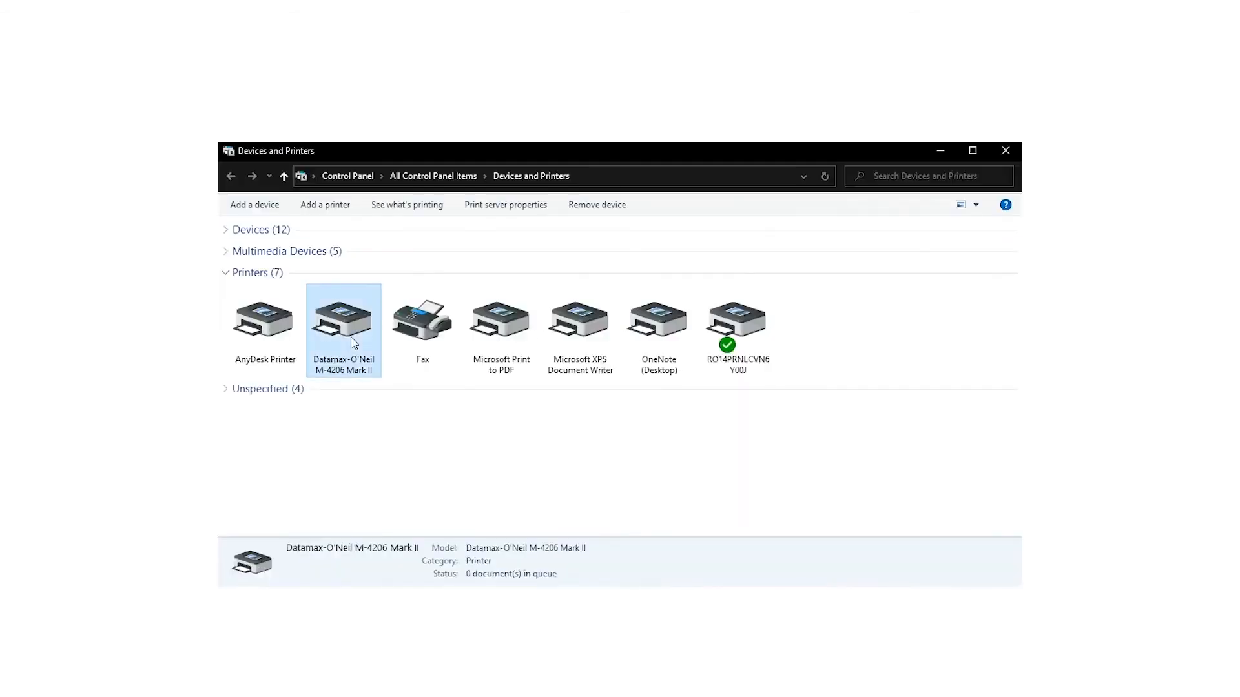
Step: Enable 'Print directly to the printer' in the Datamax printer's Advanced properties
right_click(354, 343)
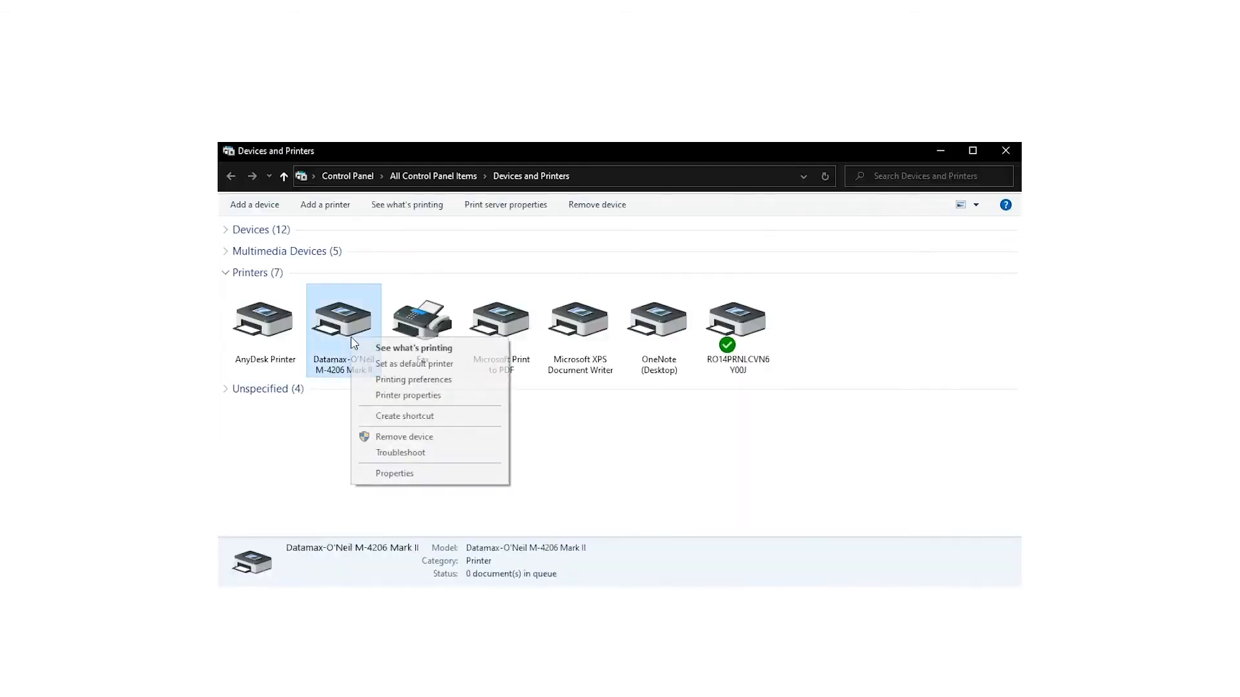
click(403, 396)
click(572, 366)
click(491, 548)
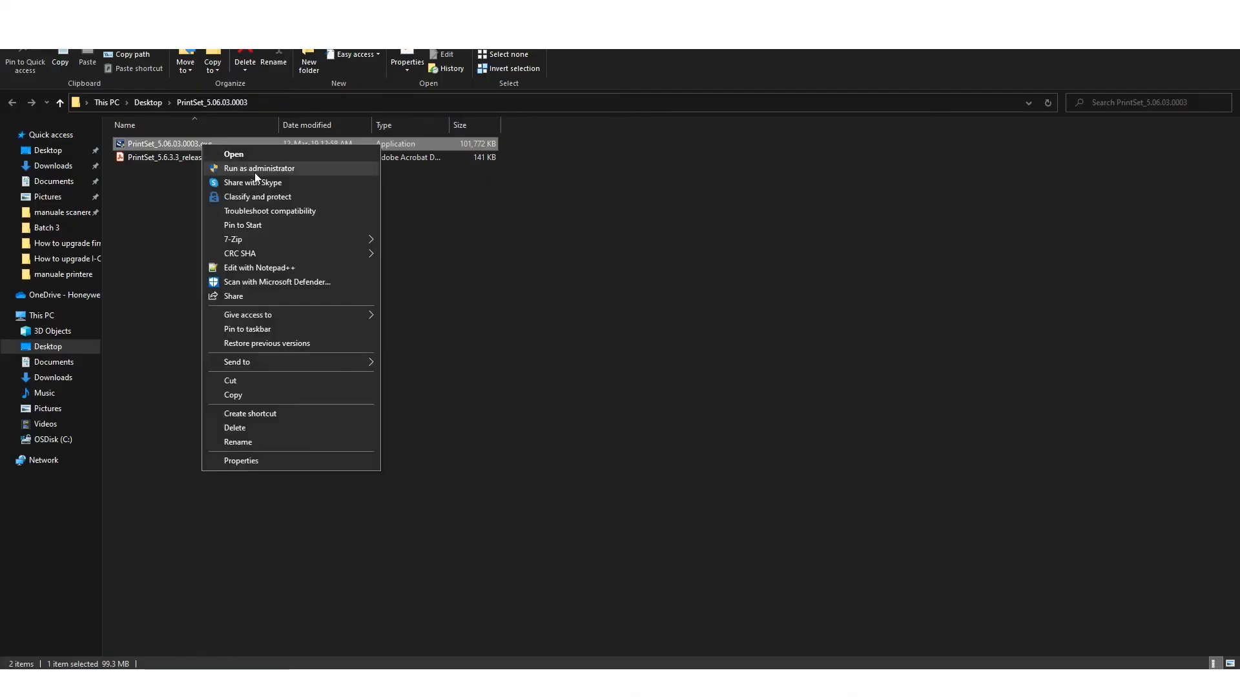
Step: Install PrintSet 5 as administrator and start adding a printer over USB
click(254, 169)
click(682, 443)
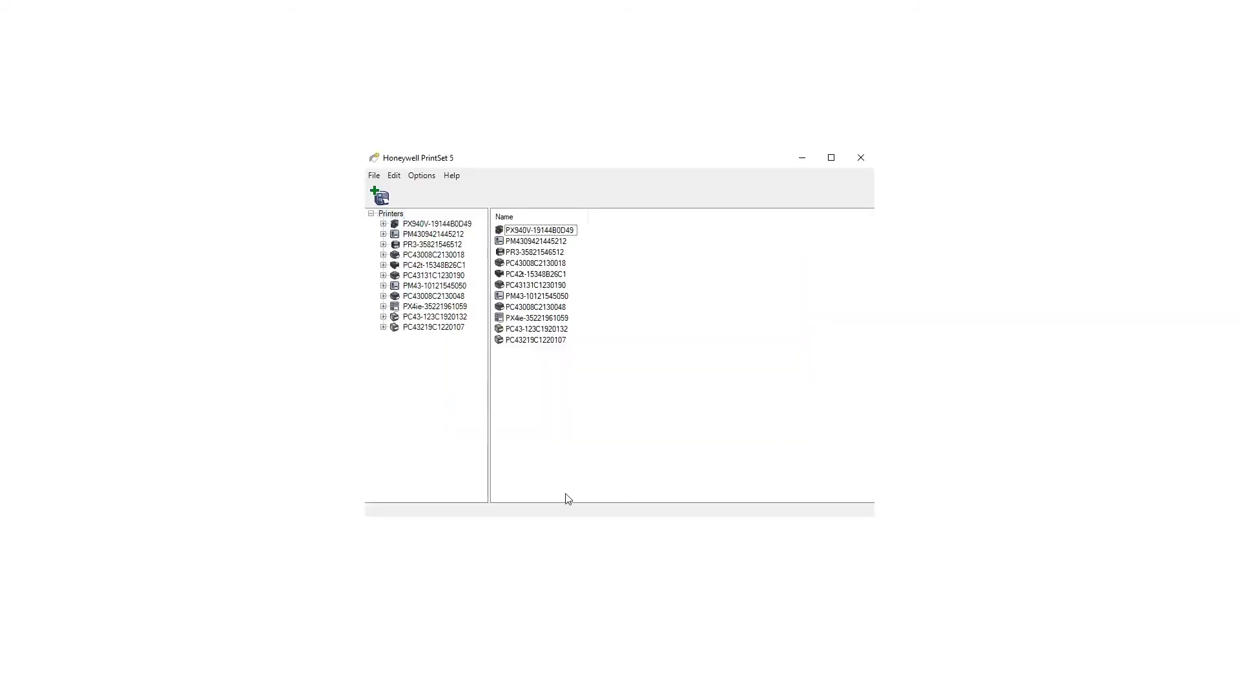
click(381, 199)
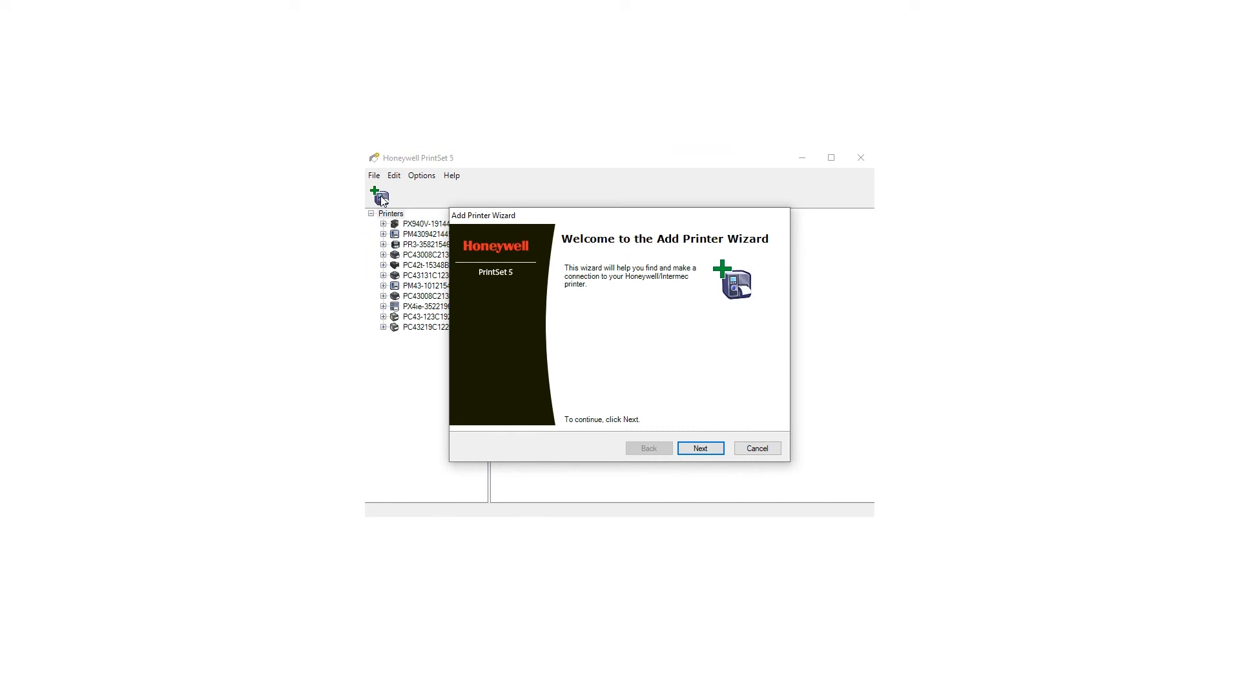
key(Return)
click(531, 391)
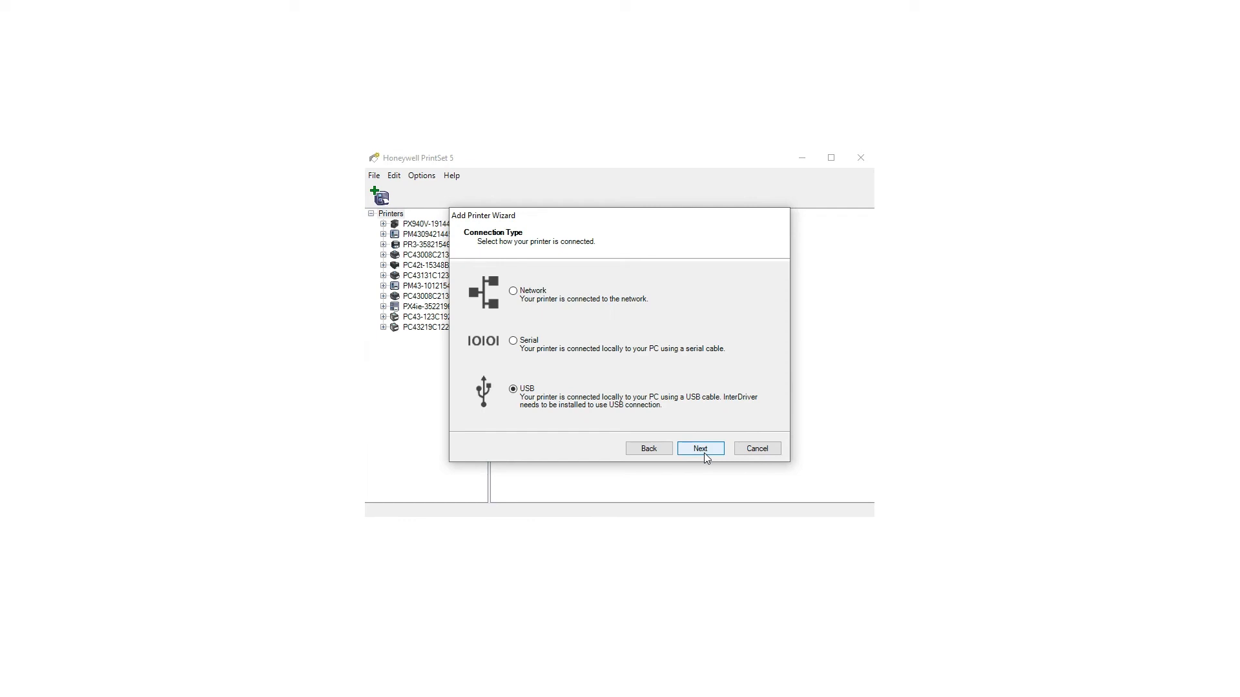
click(705, 453)
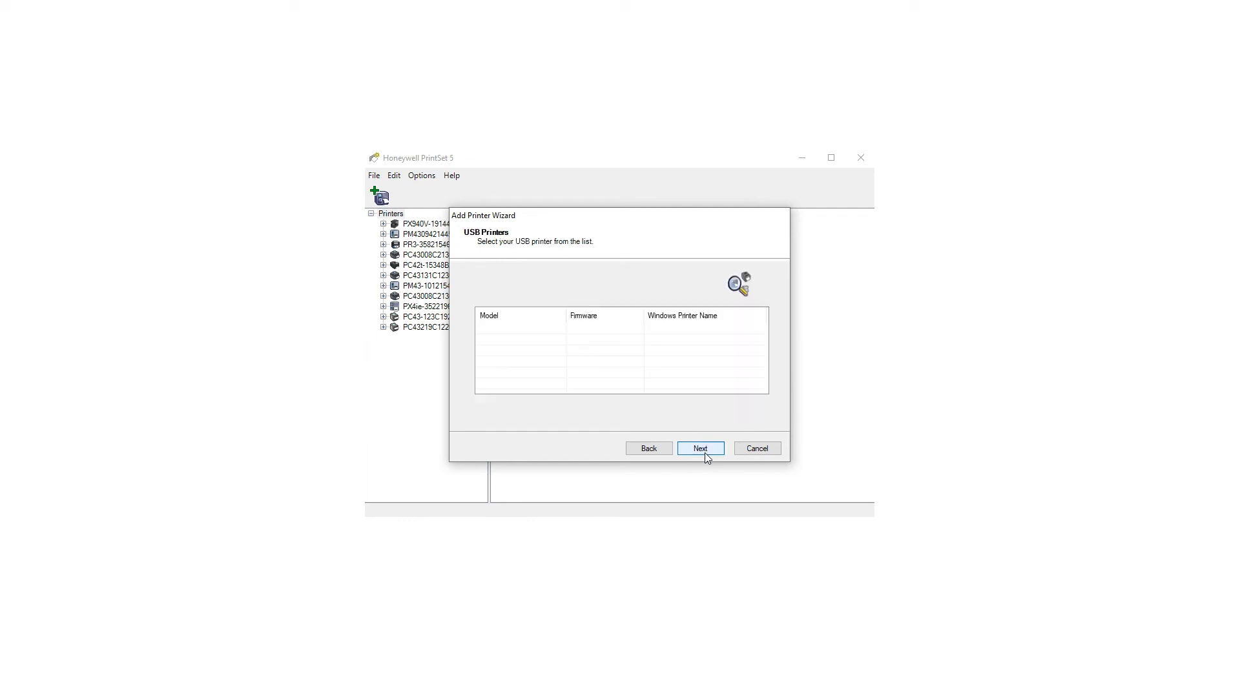
Step: Add the detected PC42t and view its General configuration settings
click(510, 330)
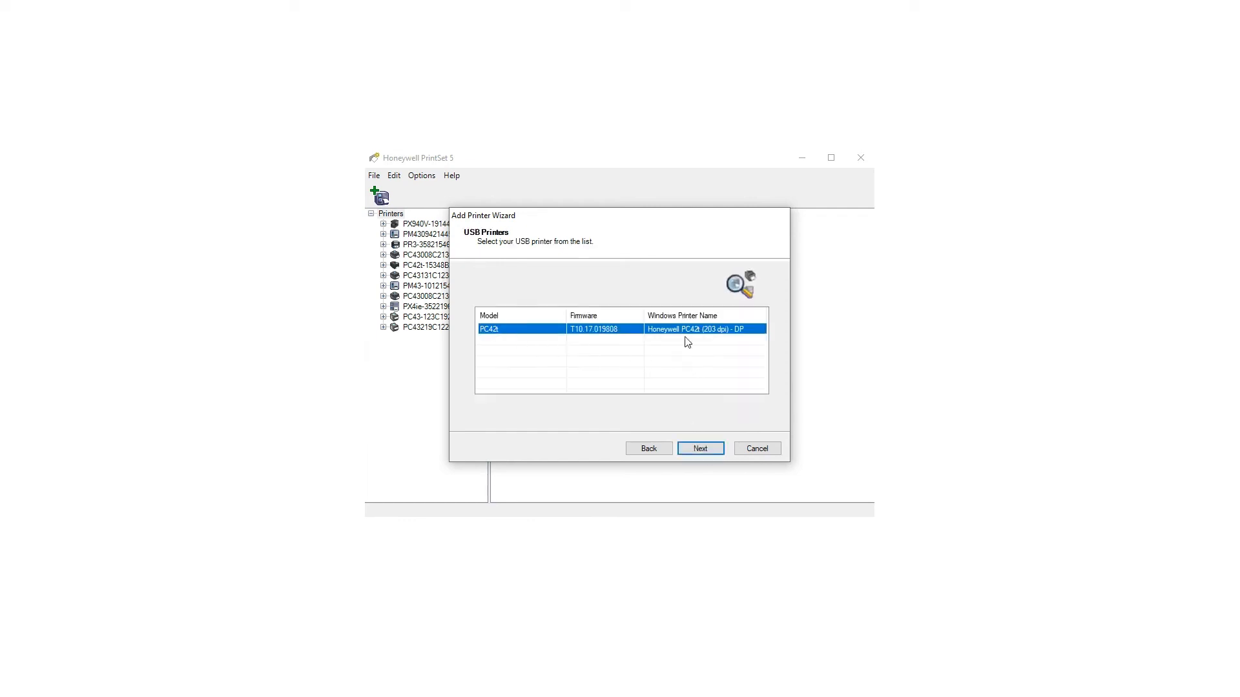
click(707, 450)
click(590, 361)
click(710, 449)
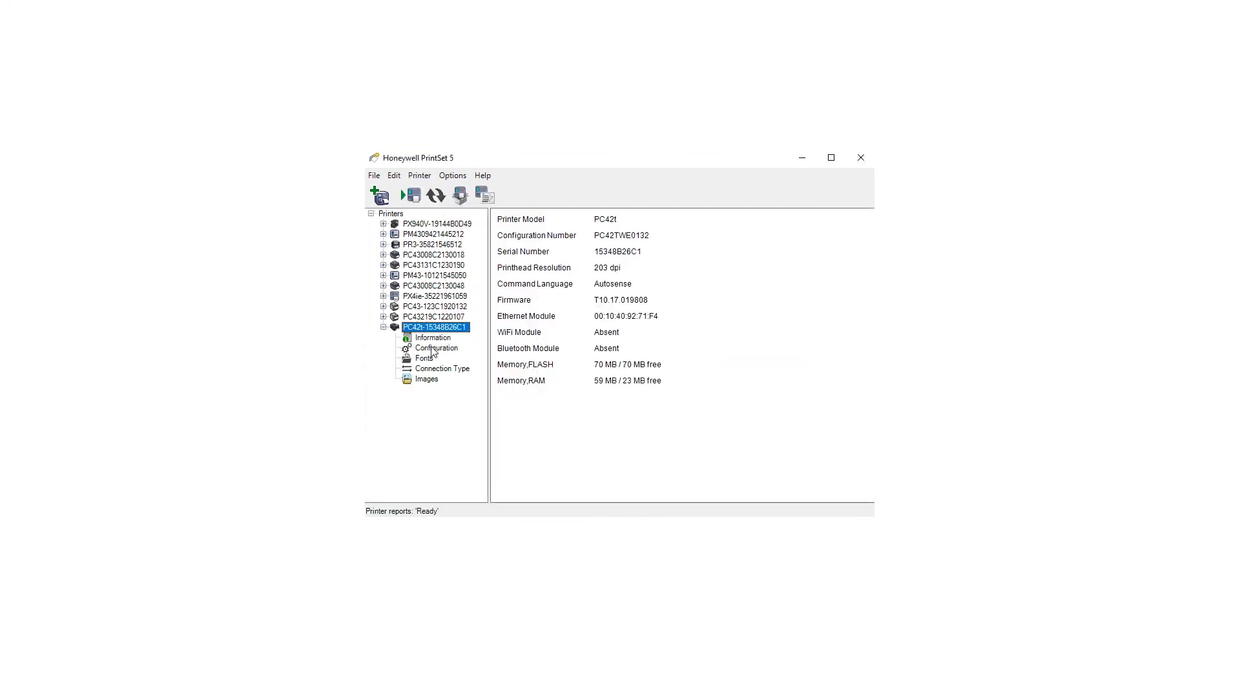
click(434, 349)
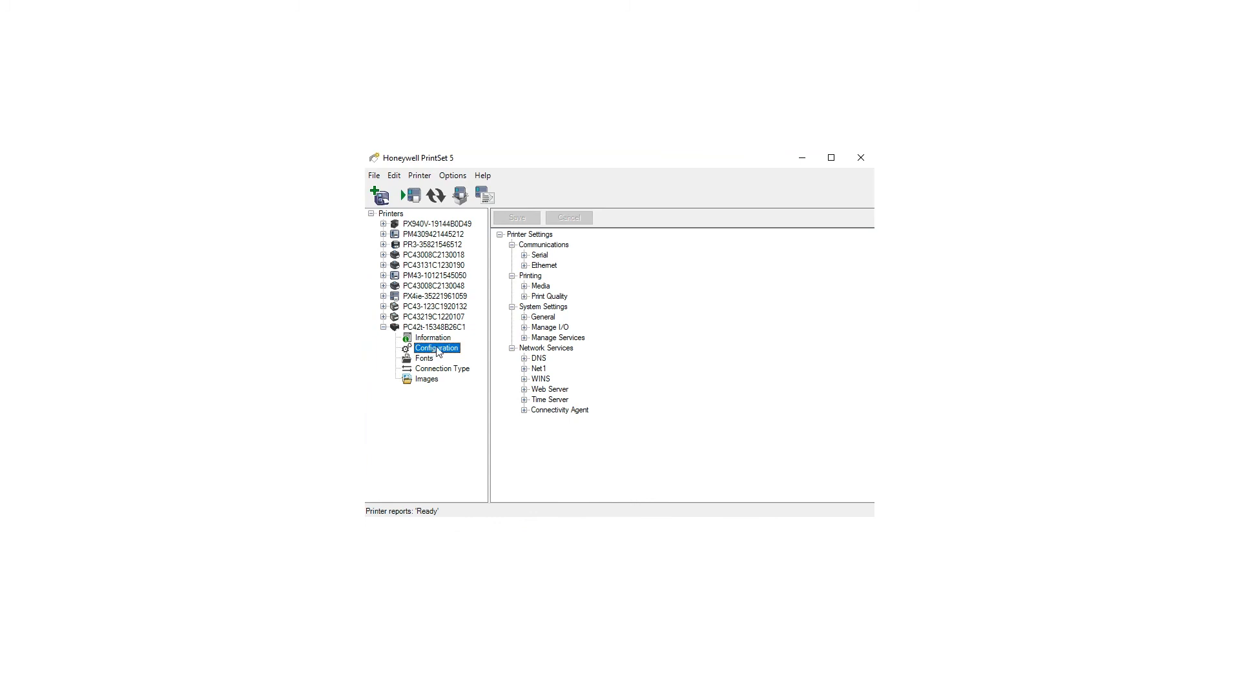
click(541, 317)
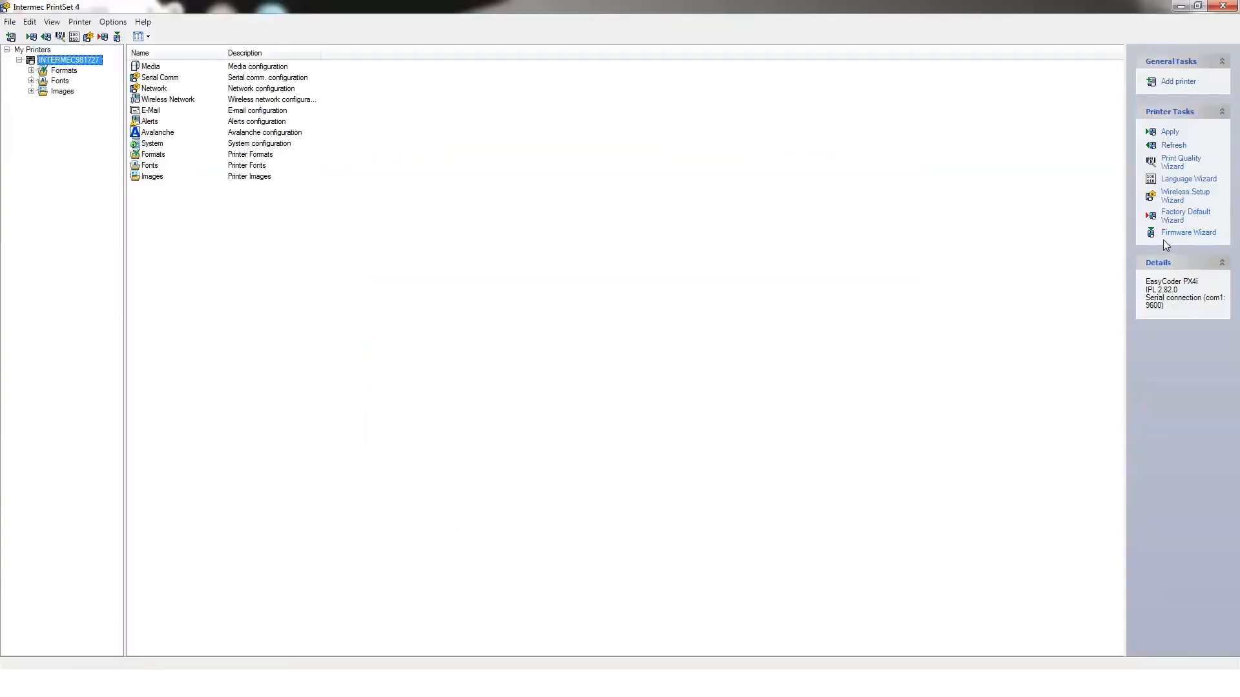
Step: Point the Firmware Wizard at the Downloads\Multi_PFMXseries_v8.82.0 folder
click(1183, 233)
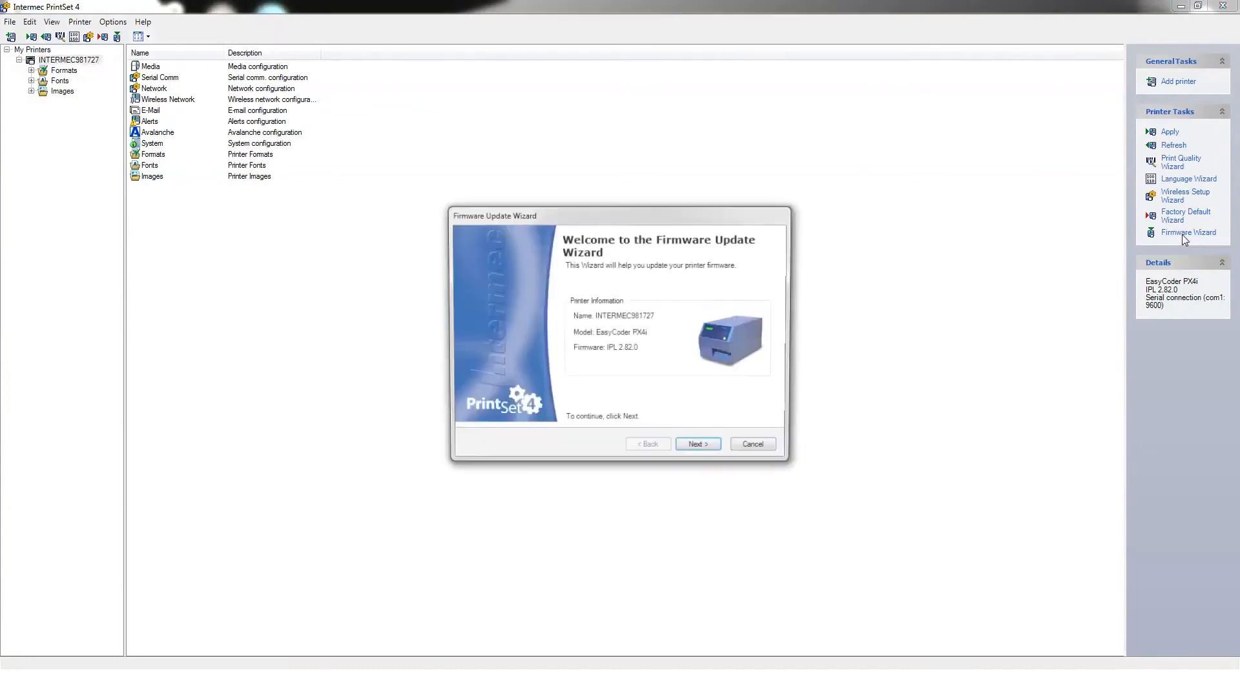
click(700, 448)
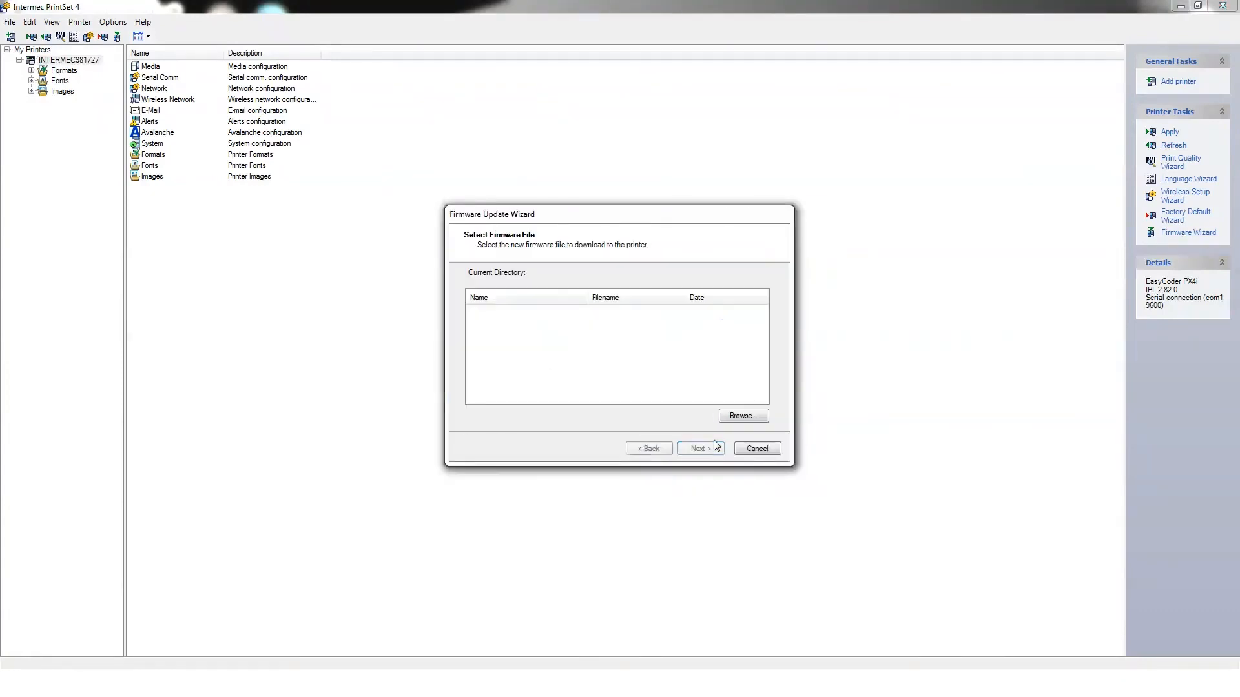
click(741, 417)
drag(710, 359, 711, 377)
click(564, 391)
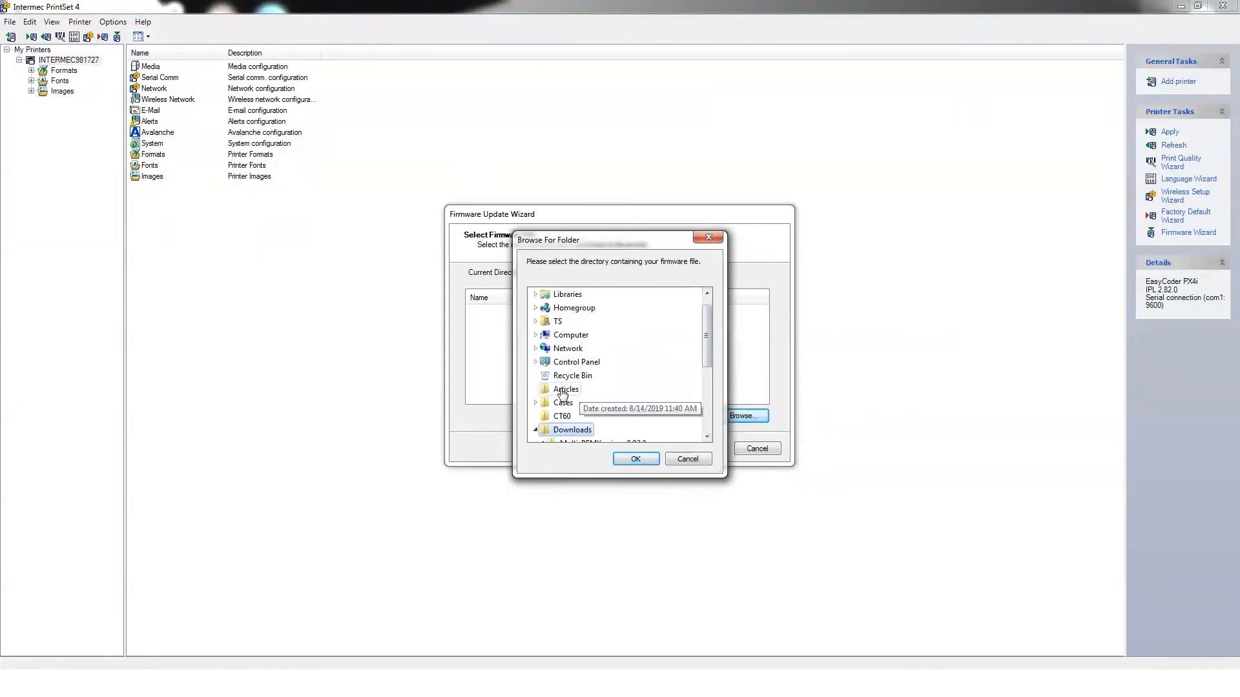
click(607, 376)
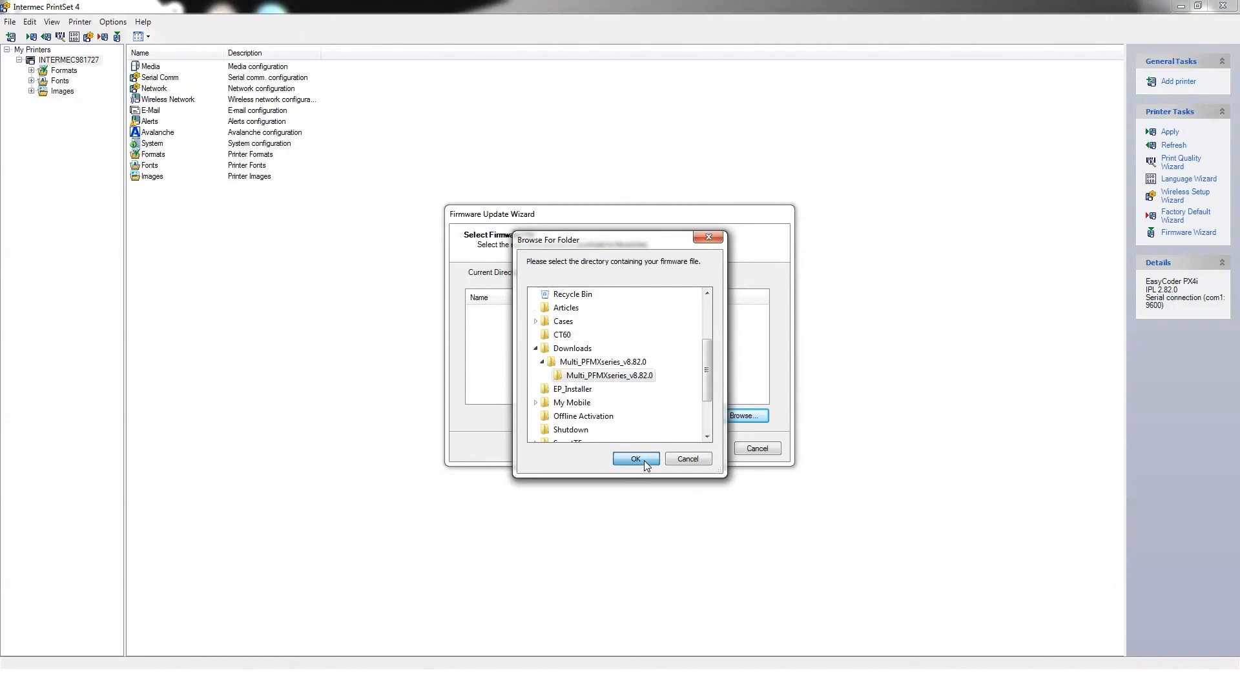
click(645, 460)
Step: Flash the first IPL 2.82.0 file to the EasyCoder PX4i and finish the wizard
click(487, 314)
click(700, 448)
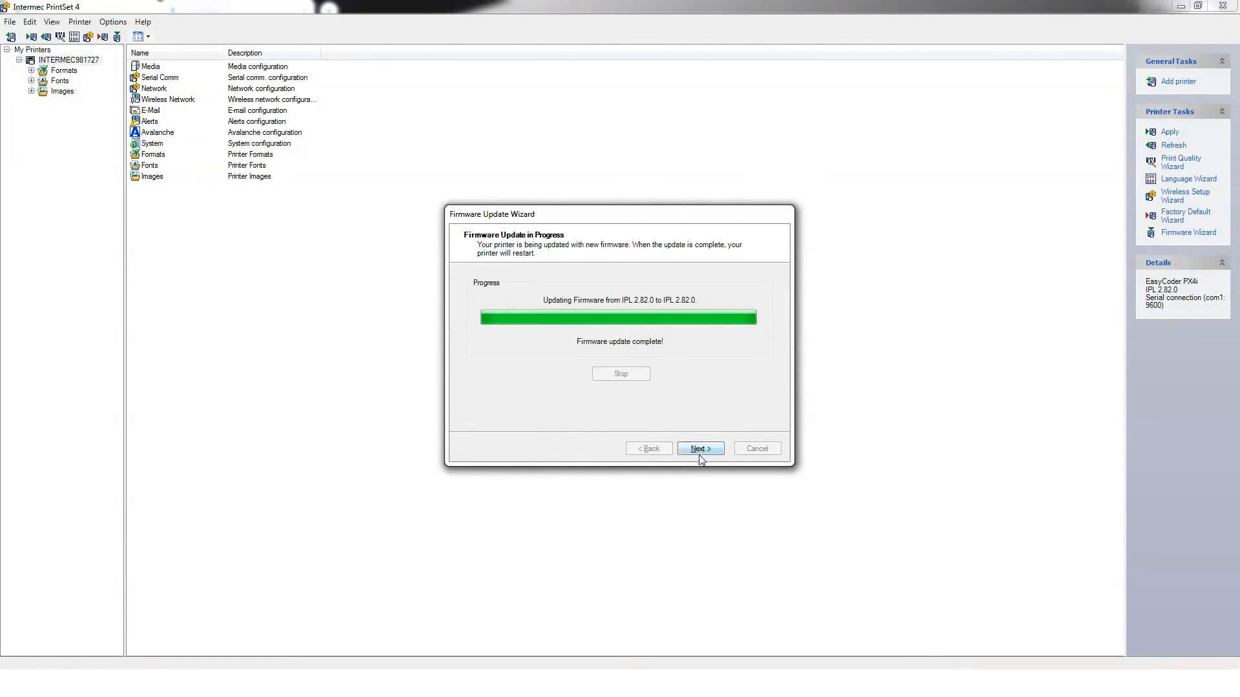
click(700, 449)
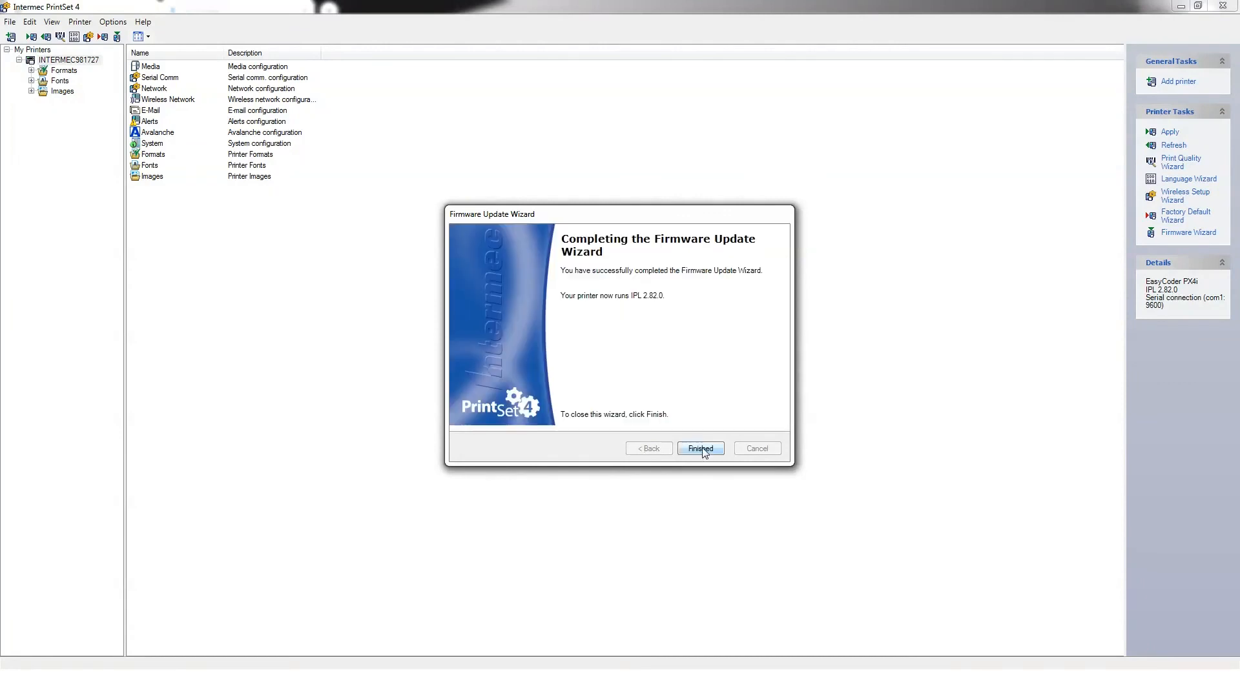